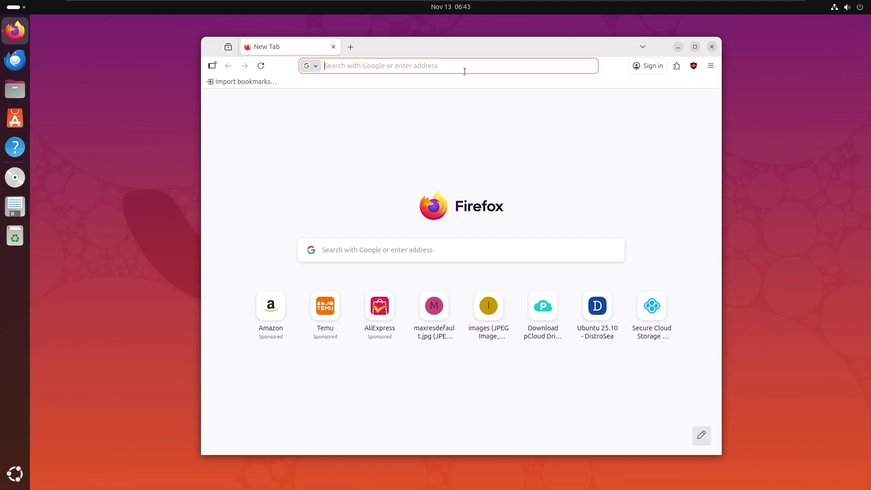
Step: Search Google for thunderbird and download thunderbird-144.0.1.tar.xz from thunderbird.net
type("thun")
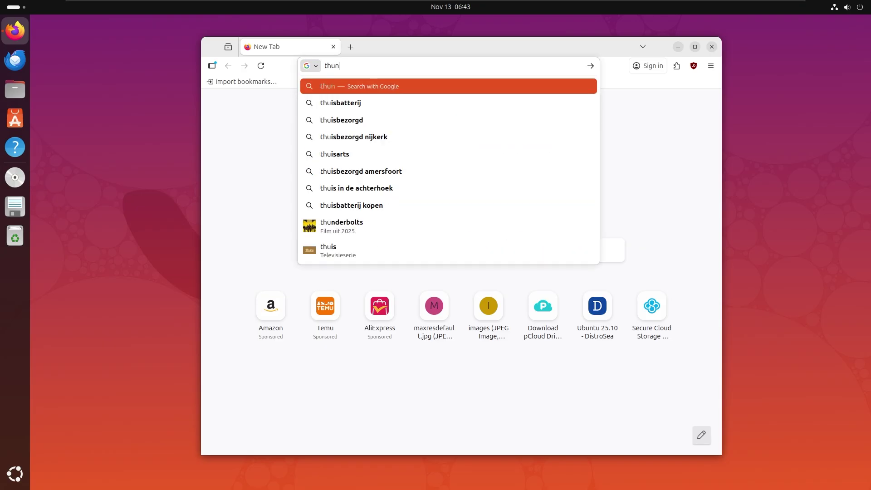
type("derbird")
key("Return")
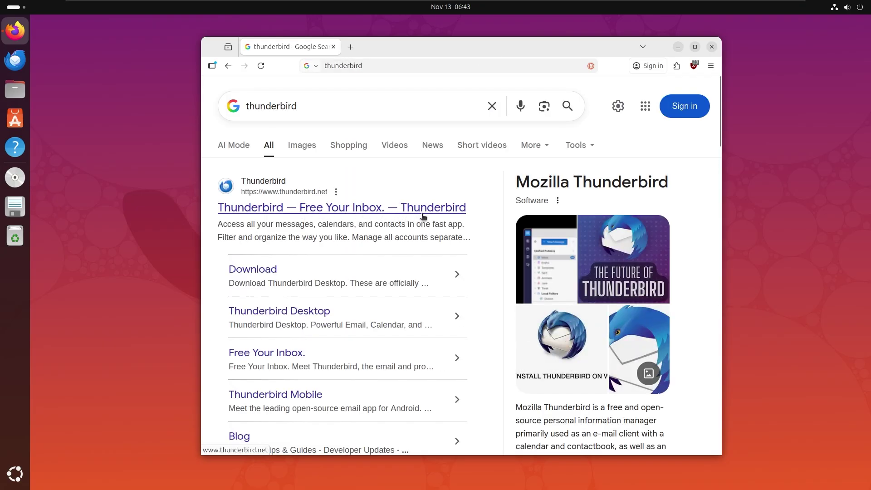
left_click(277, 213)
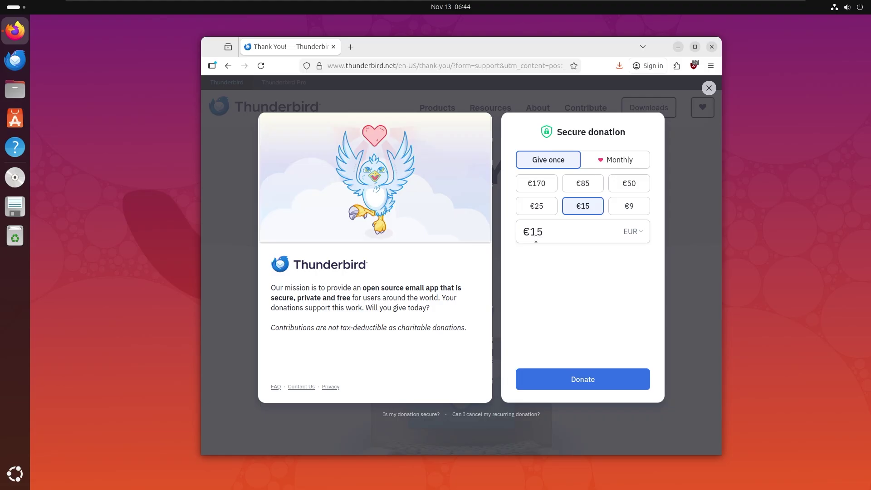
left_click(709, 89)
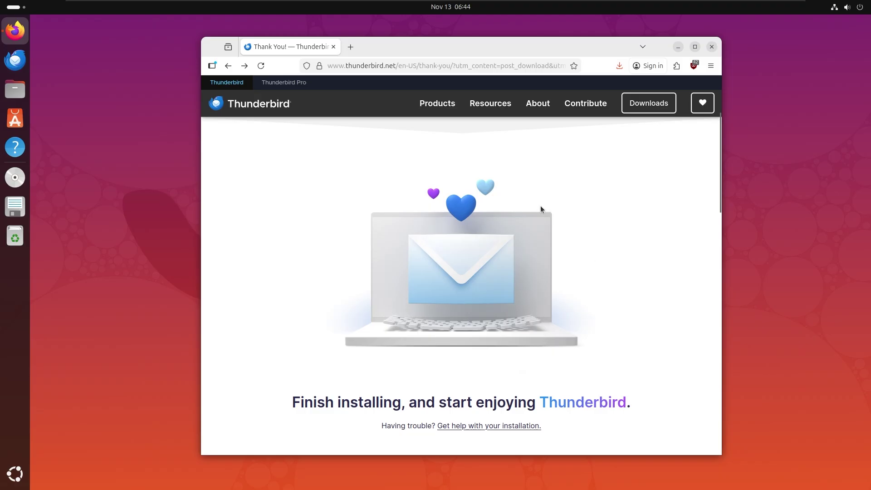
left_click(620, 66)
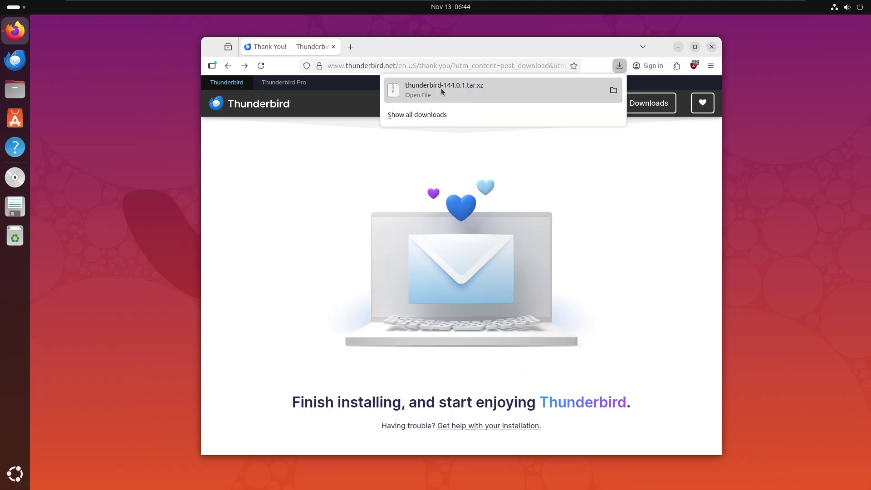
Step: Extract thunderbird-144.0.1.tar.xz into the Downloads folder
left_click(614, 90)
right_click(151, 76)
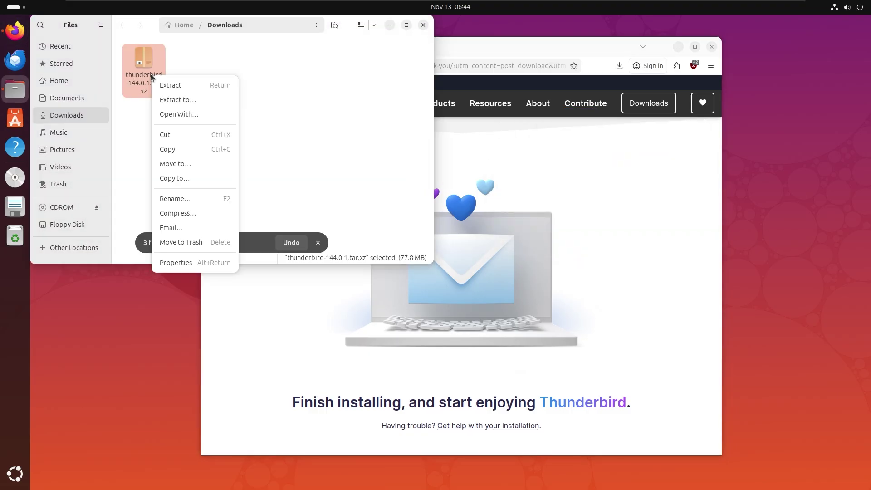
left_click(170, 85)
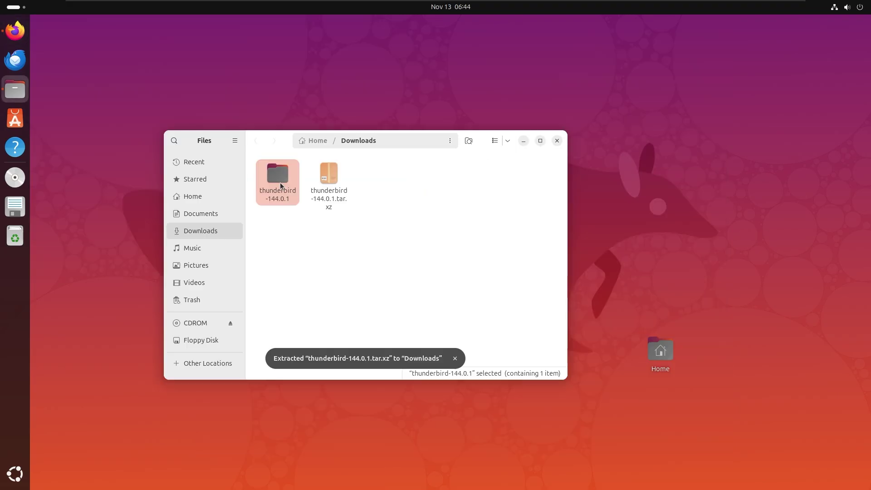
Step: Browse the extracted thunderbird-144.0.1 program folder, then select both the folder and the archive
double_click(280, 183)
double_click(280, 182)
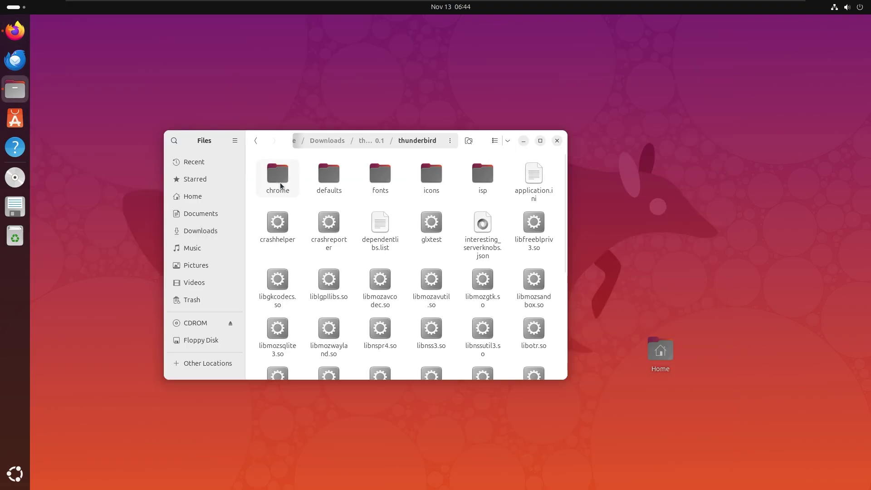
double_click(256, 140)
left_click_drag(272, 143, 335, 161)
left_click_drag(408, 254, 320, 213)
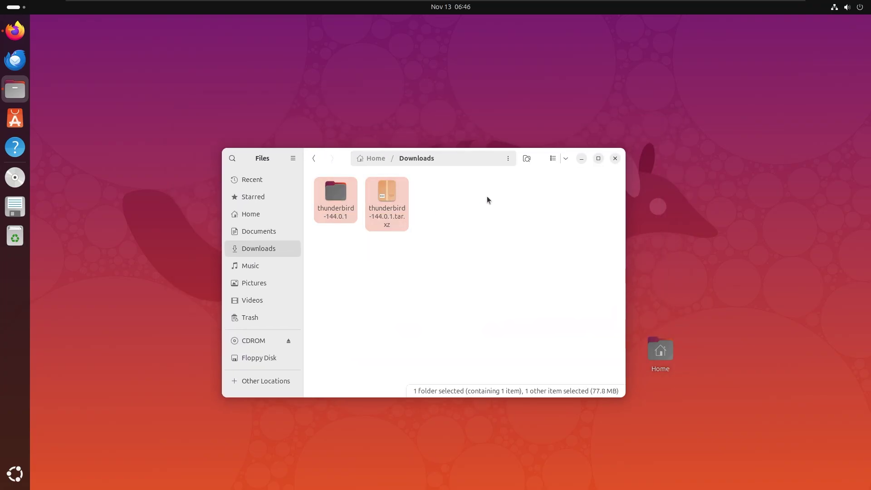
Step: Close Files and launch App Center by searching 'store'
left_click(616, 158)
key("super")
type("store")
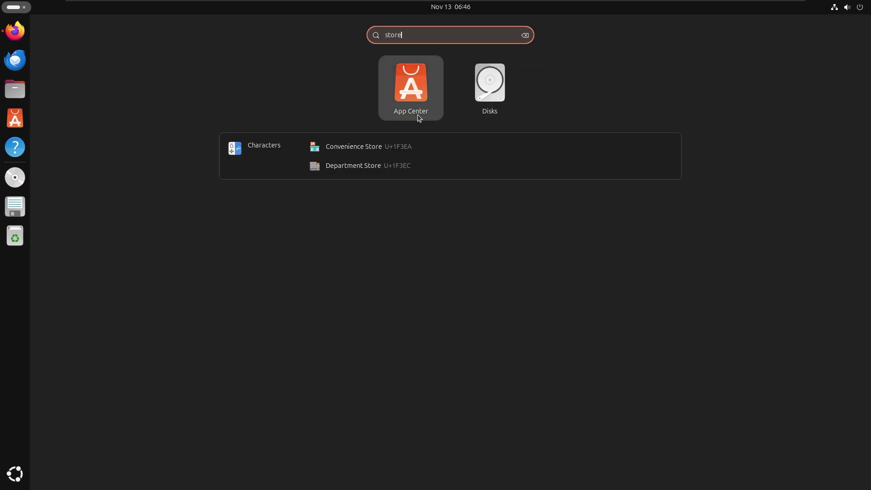
left_click(418, 115)
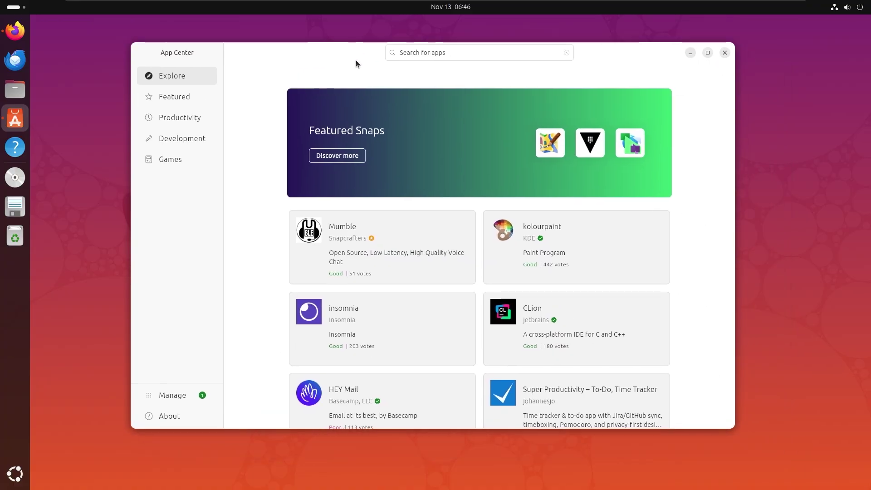
Step: Search App Center for thunderbird and bring up the Thunderbird snap's details
left_click(450, 48)
type("thunderbird")
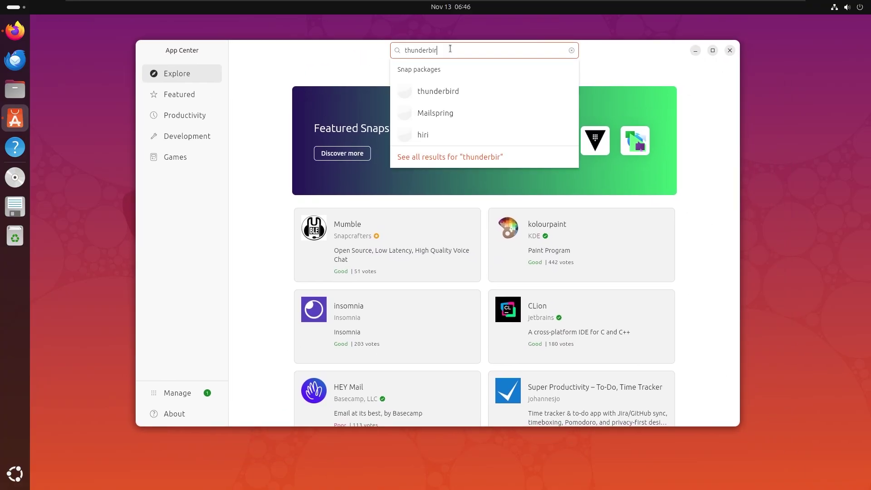
key("Return")
left_click(383, 168)
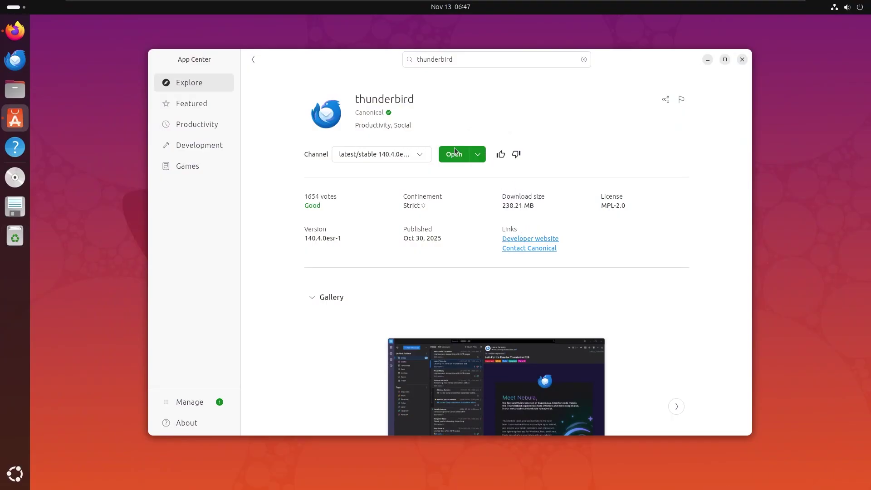
Step: Launch Thunderbird, dismiss the privacy notice, and enter the account holder's full name and e-mail address
left_click(454, 153)
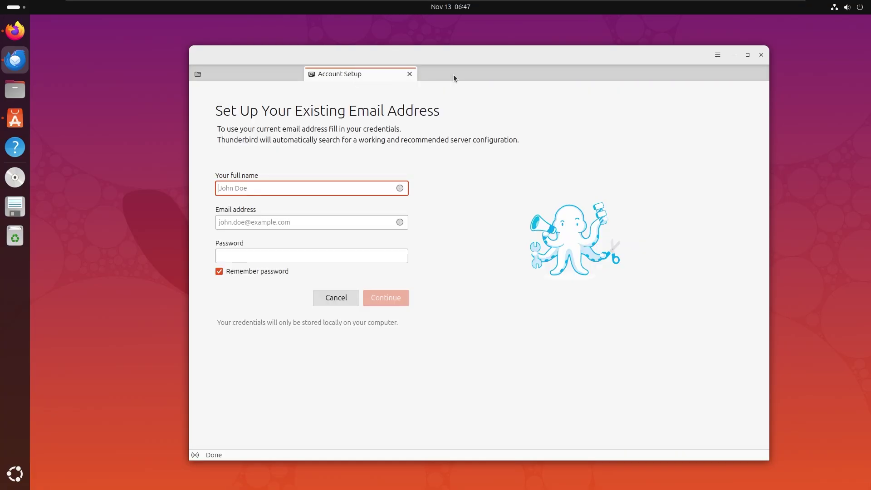
left_click(525, 75)
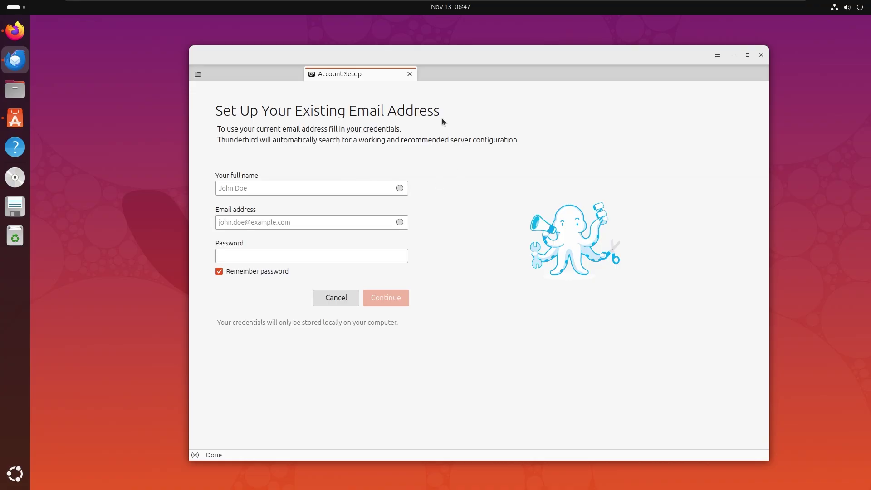
left_click(266, 189)
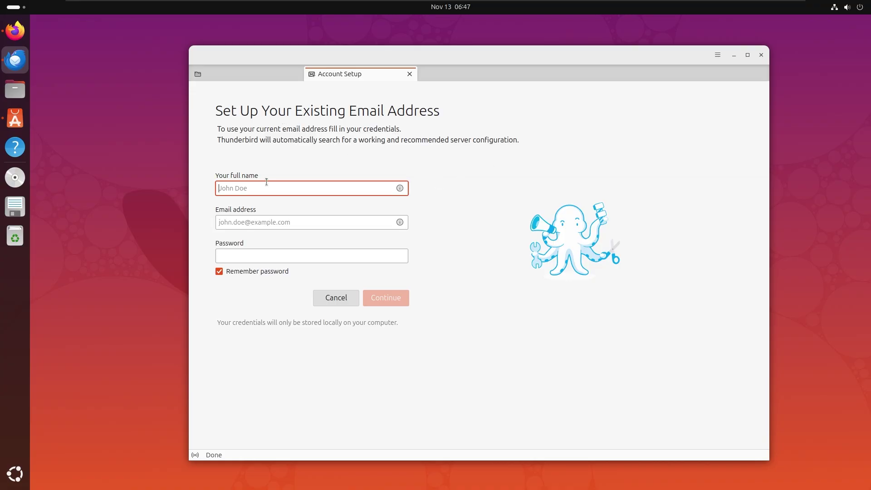
type("mi")
key("Tab")
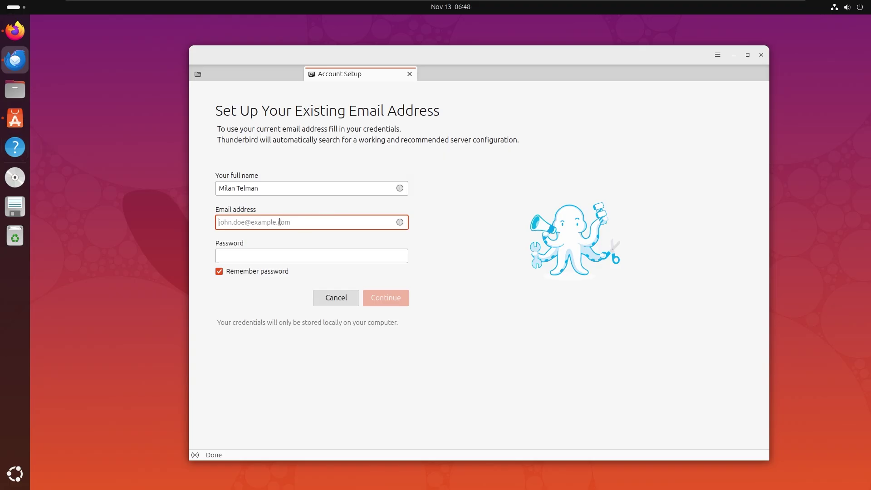
key("ctrl+v")
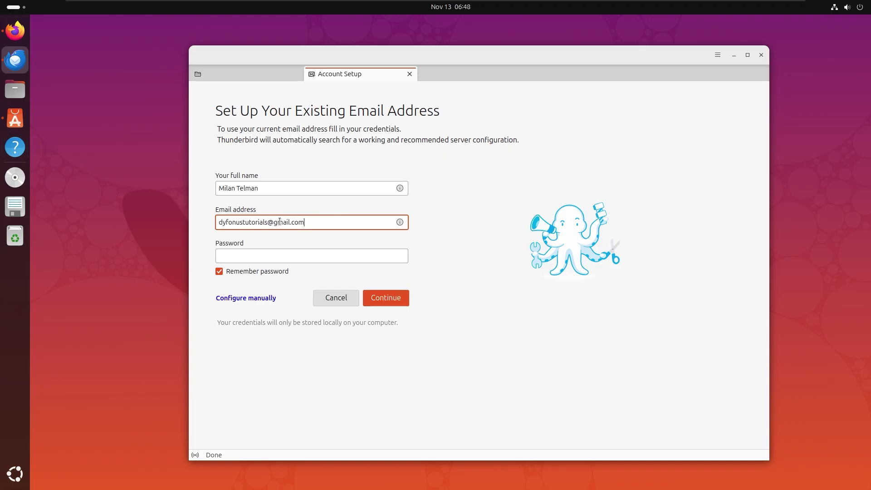
Step: Enter the password, accept the imap.gmail.com IMAP configuration, and grant Google access
left_click(300, 253)
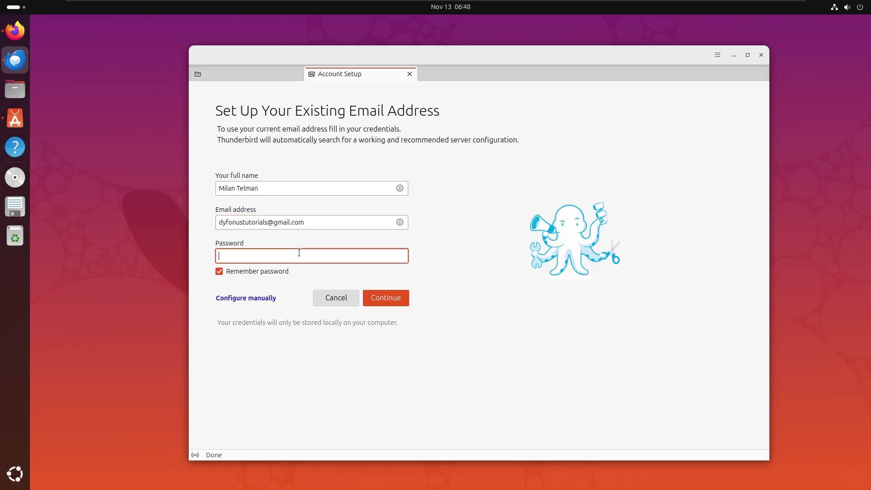
left_click(387, 300)
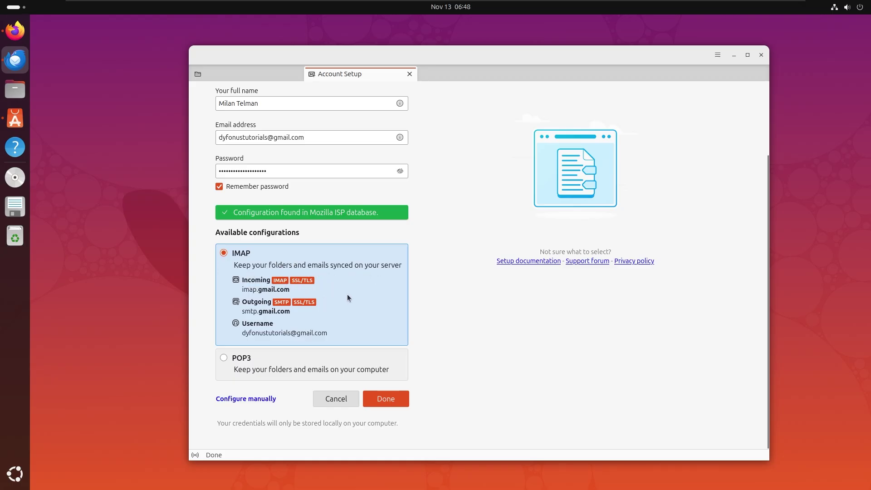
left_click(379, 399)
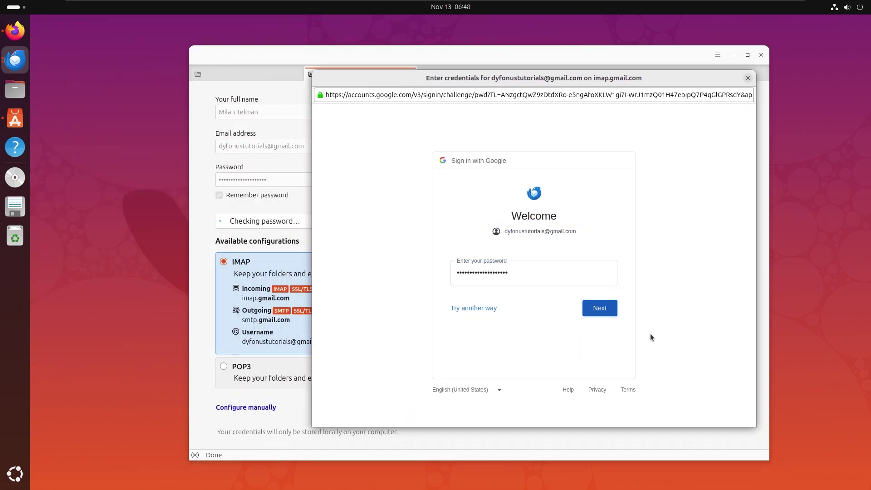
left_click(558, 358)
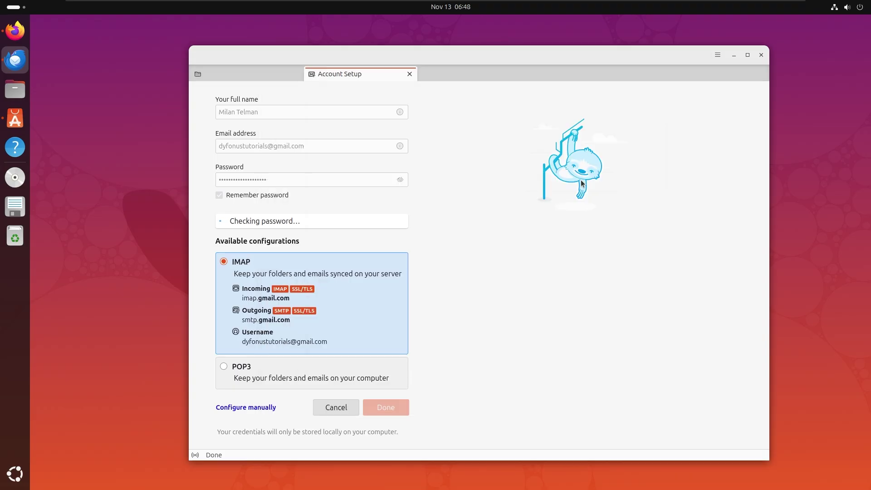
Step: Connect the Gmail calendar with offline support, plus the Holidays in Netherlands calendar
scroll(293, 270, "down", 5)
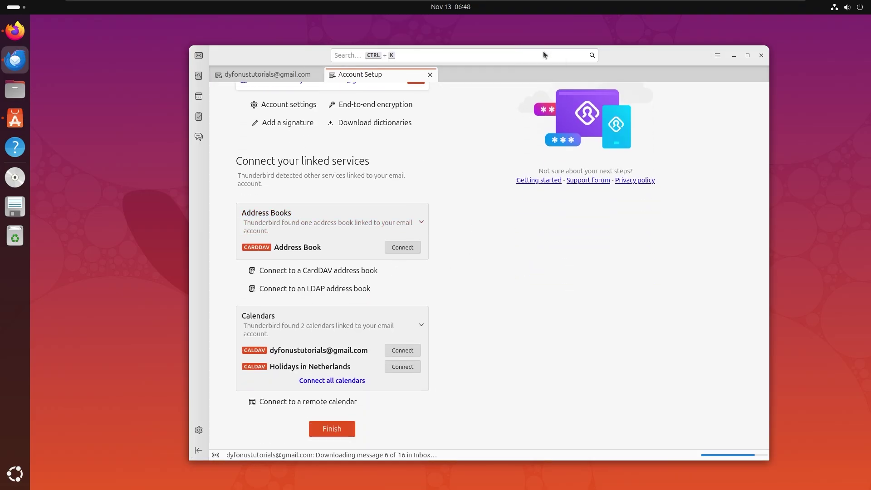
scroll(483, 263, "down", 1)
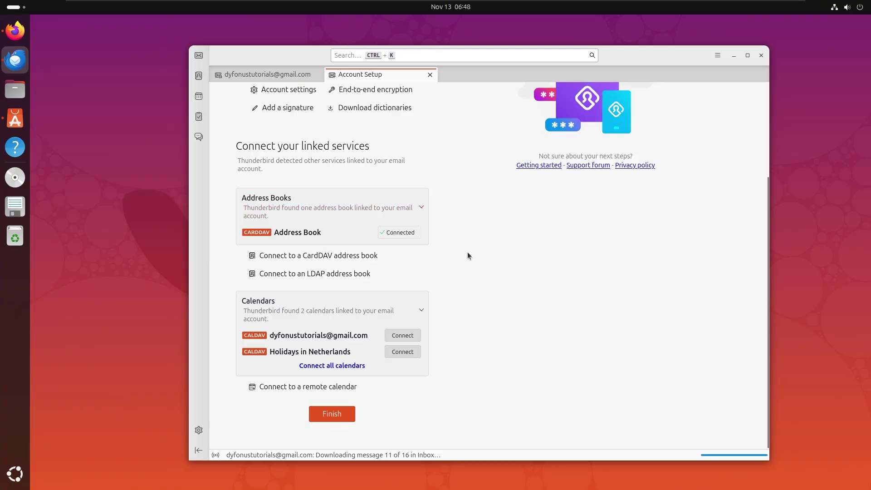
left_click(402, 338)
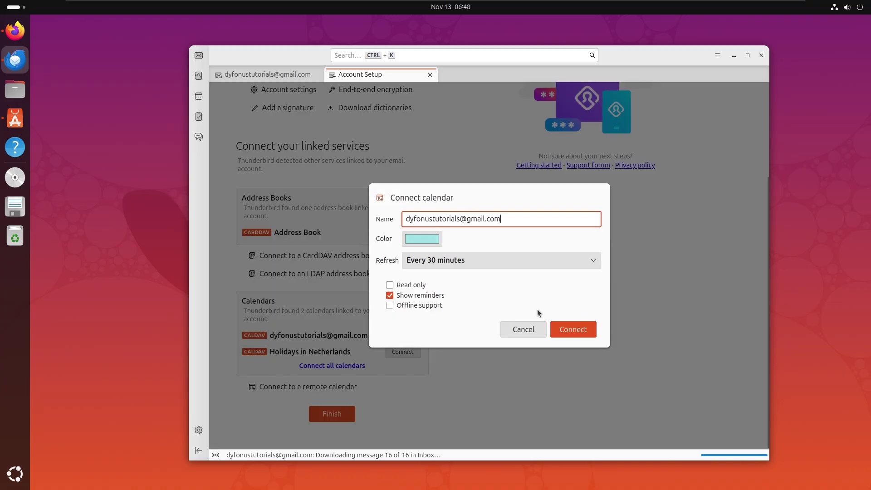
left_click(423, 305)
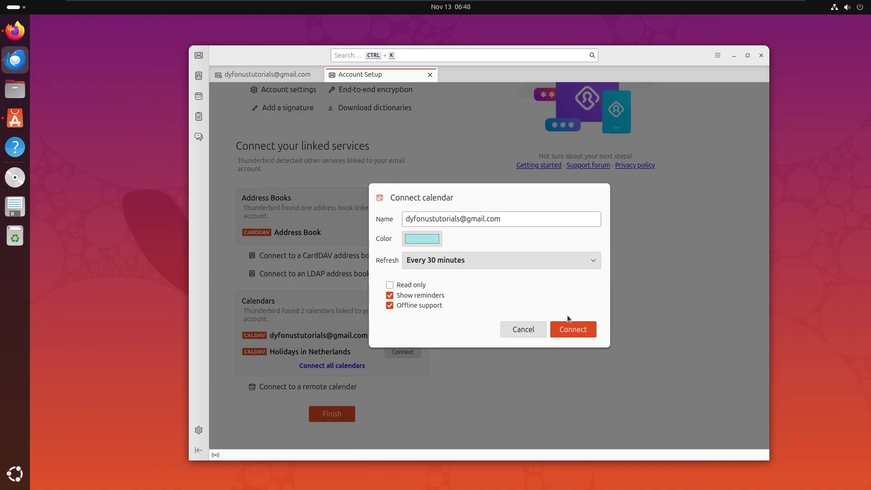
left_click(570, 331)
left_click(402, 352)
left_click(571, 329)
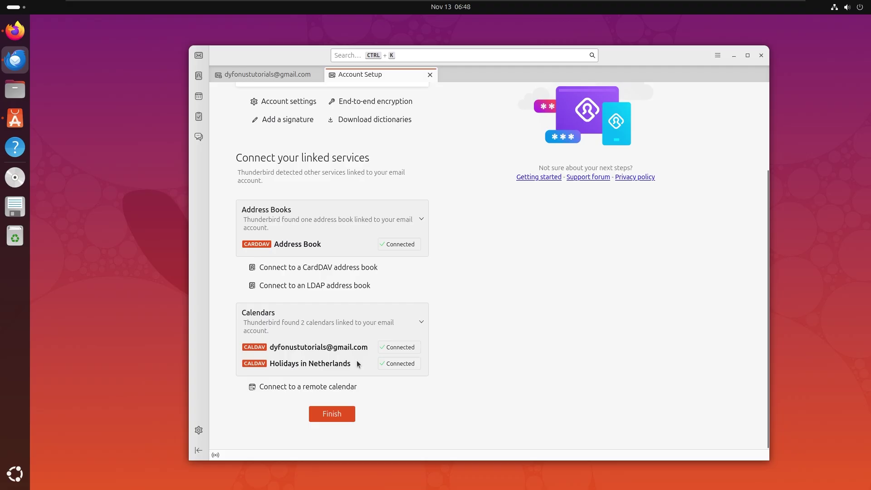
scroll(357, 363, "up", 5)
Step: Return to mail and show the app menu's New Account options: Email, Calendar, Chat, Feed
left_click(430, 75)
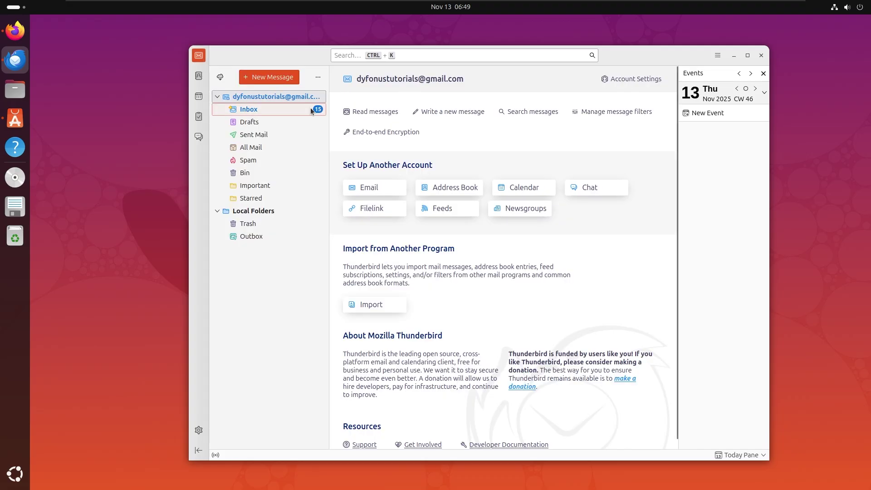
left_click(217, 97)
left_click(217, 98)
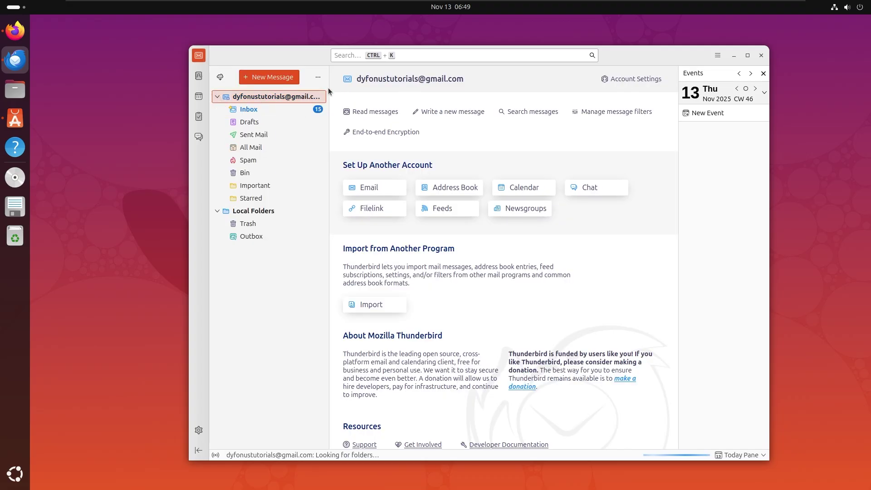
mouse_move(320, 54)
left_mouse_down()
mouse_move(305, 50)
mouse_move(315, 51)
left_mouse_up()
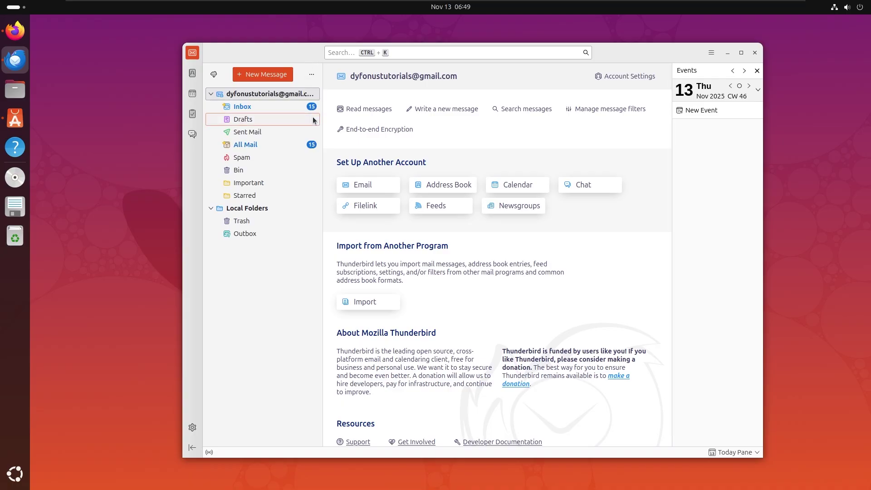
left_click(710, 54)
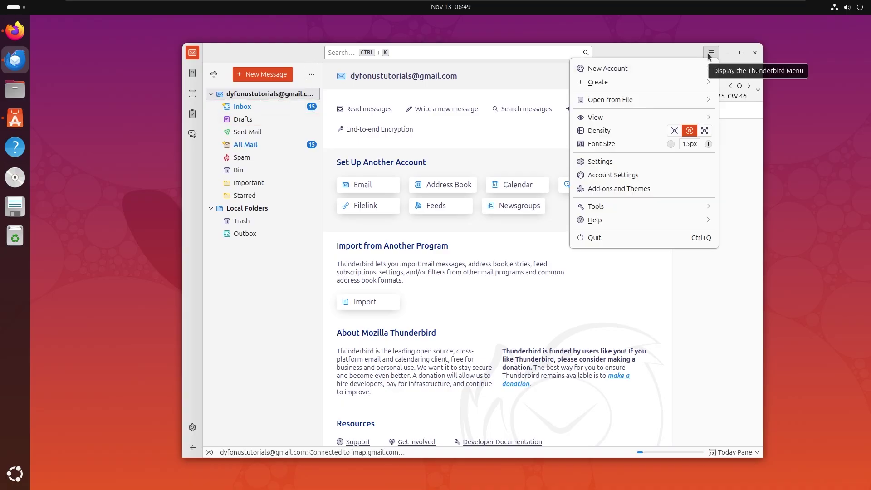
left_click(607, 69)
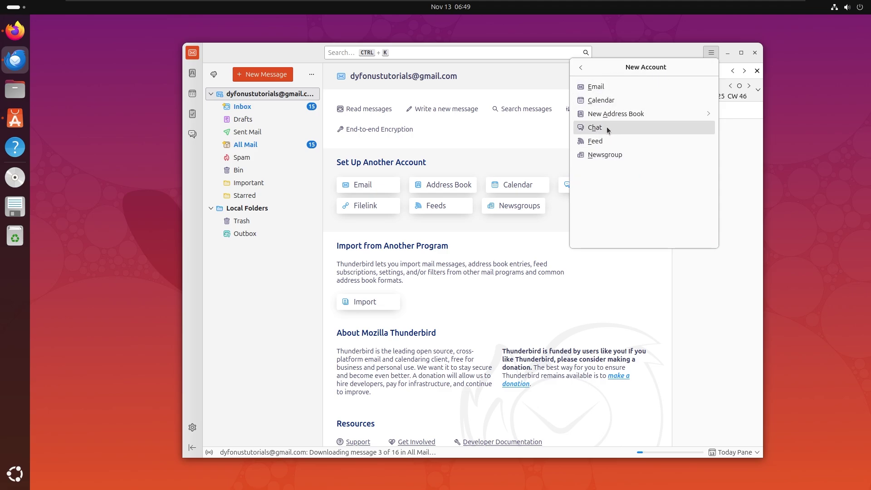
Step: Set up a second Gmail e-mail account over IMAP and allow Google access
left_click(595, 87)
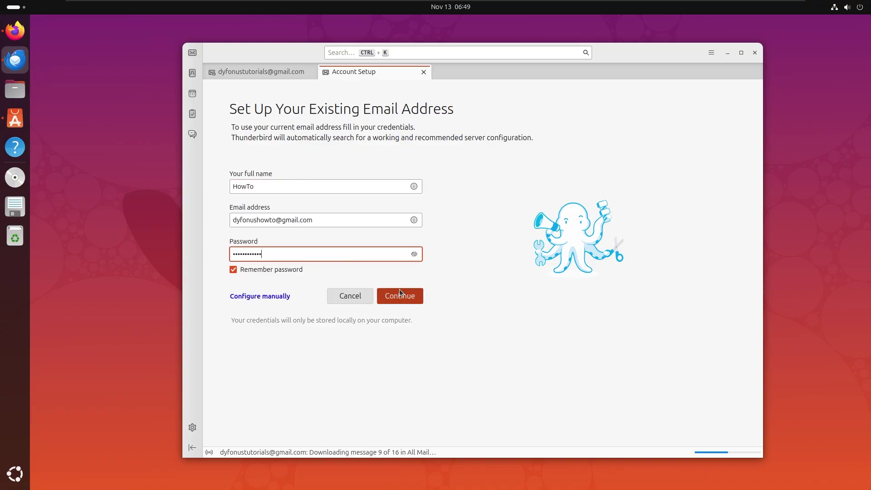
left_click(401, 293)
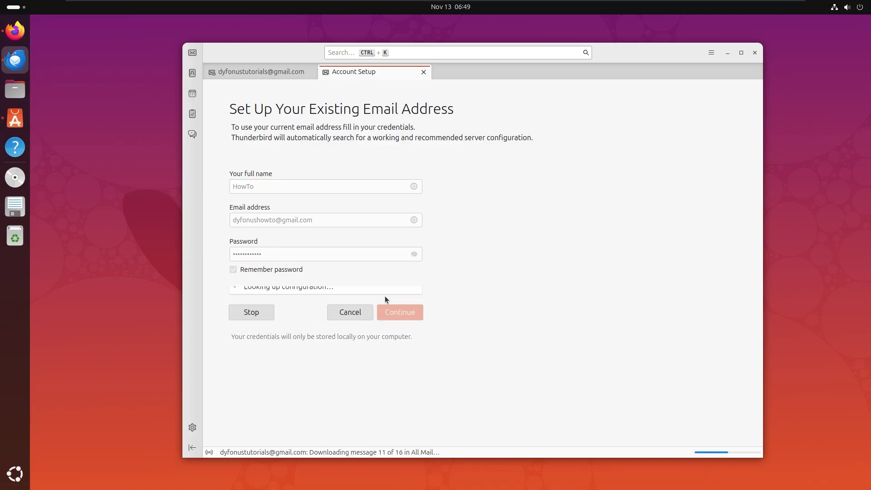
left_click(401, 427)
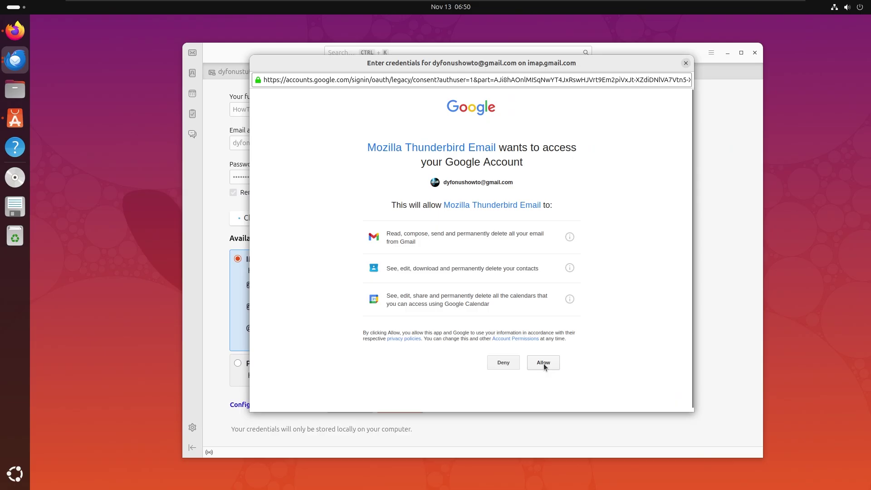
left_click(544, 364)
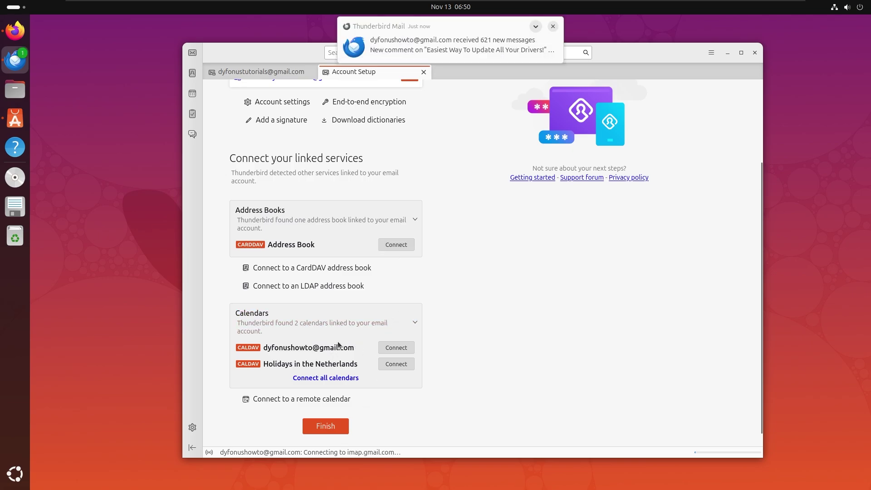
Step: Skip default-client integration and disable the check at every startup
key("ctrl+w")
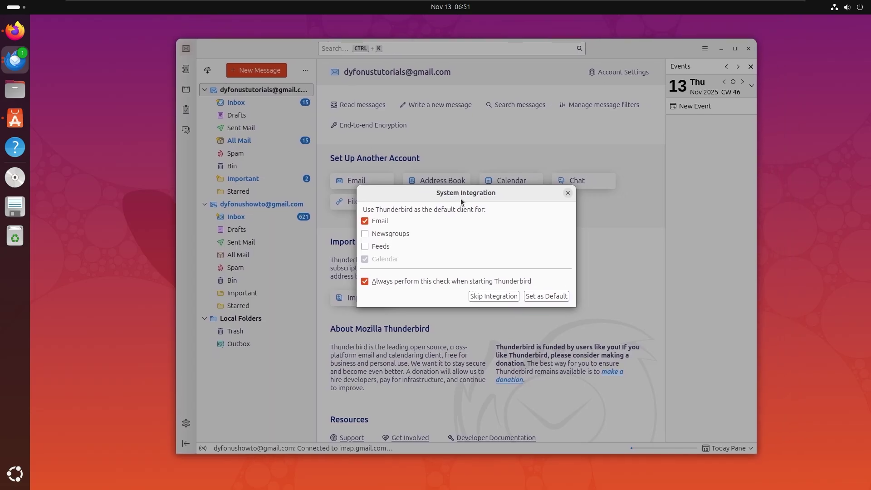
left_click(399, 283)
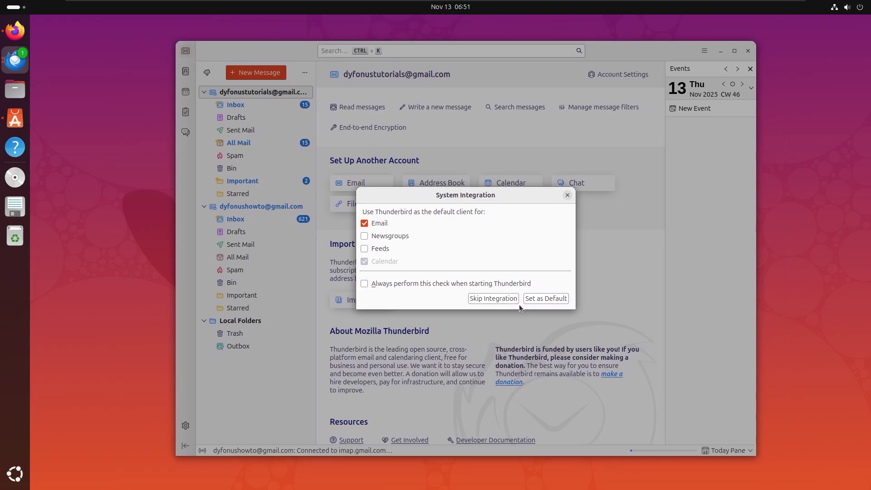
left_click(508, 298)
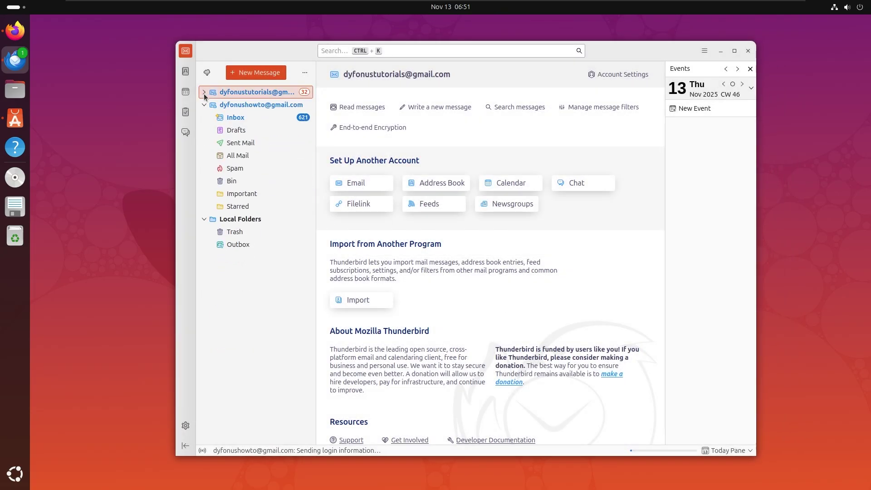
Step: Switch the folder pane to Unified Folders and view the combined 639-message Inbox
left_click(265, 106)
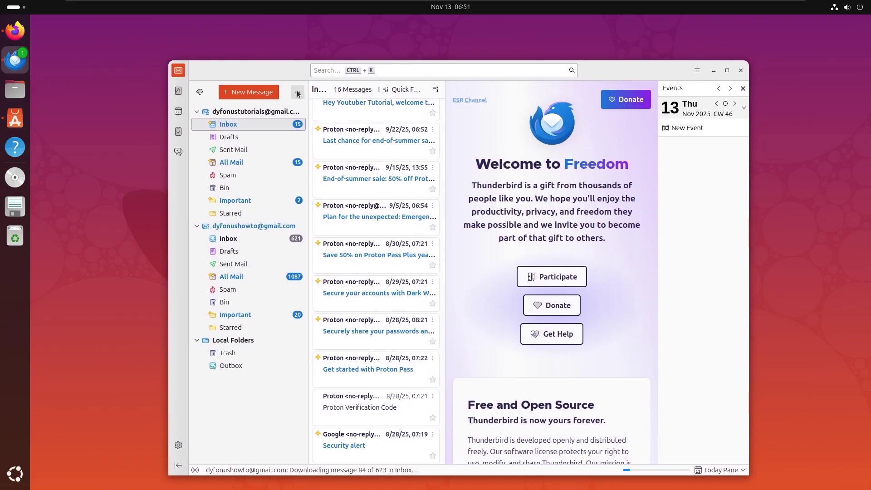
left_click(298, 93)
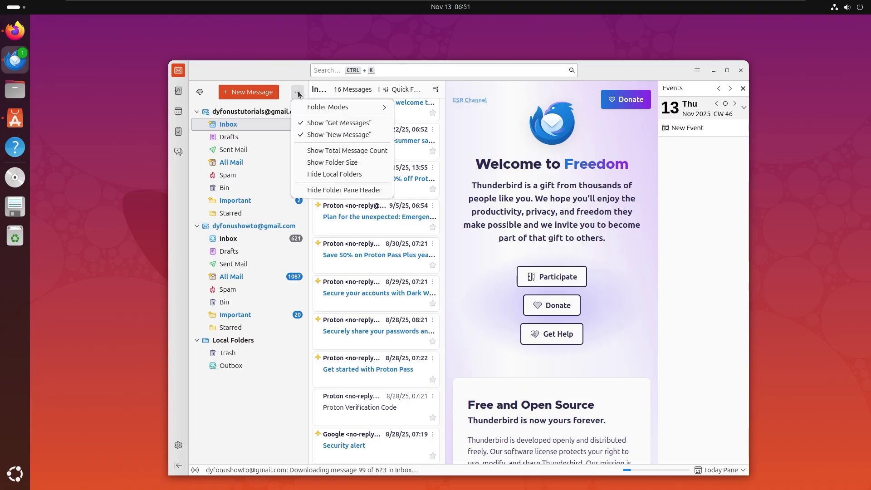
mouse_move(319, 114)
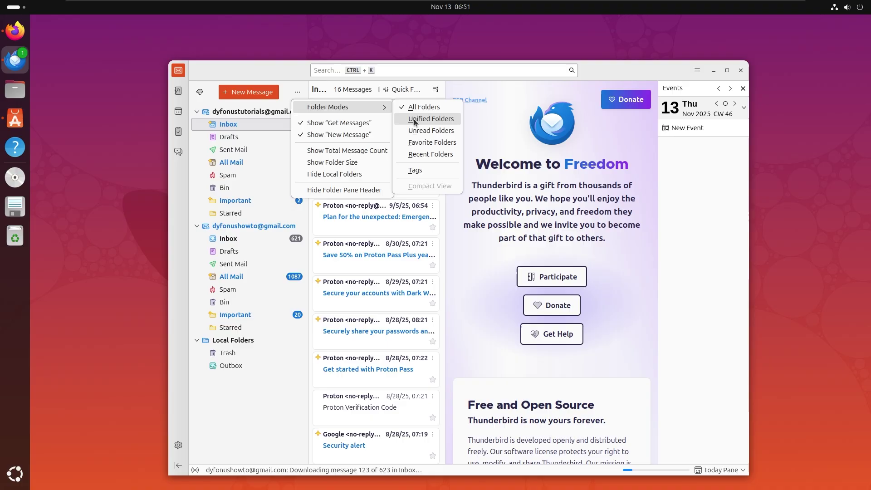
left_click(246, 404)
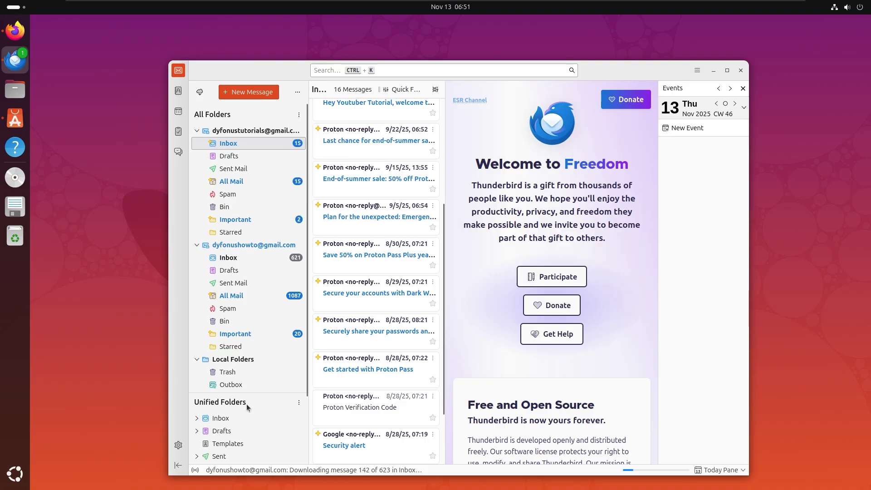
left_click(226, 418)
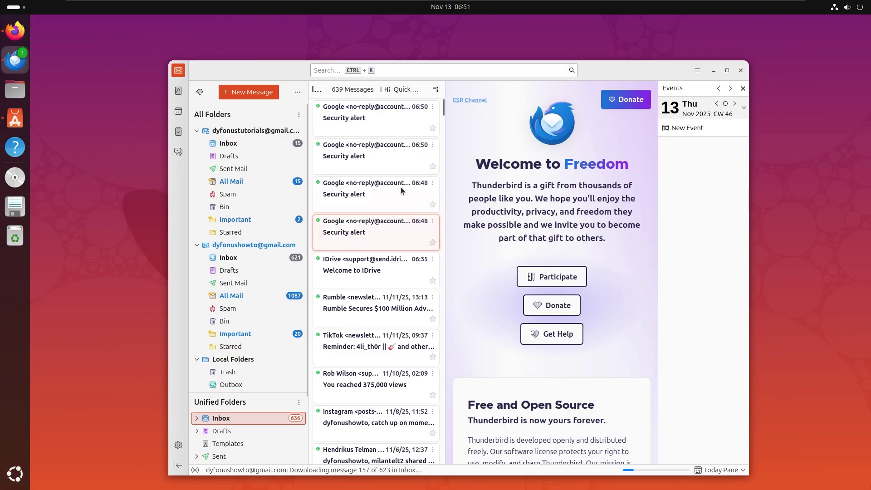
scroll(402, 197, "down", 5)
scroll(397, 205, "down", 10)
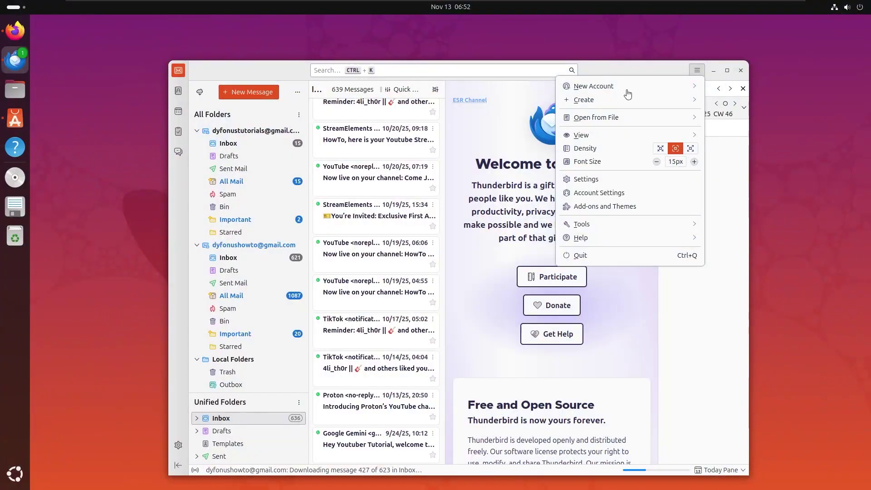
Step: Bring up Add-ons and Themes in a maximized window and follow the addons.thunderbird.net link
left_click(630, 70)
left_click(697, 72)
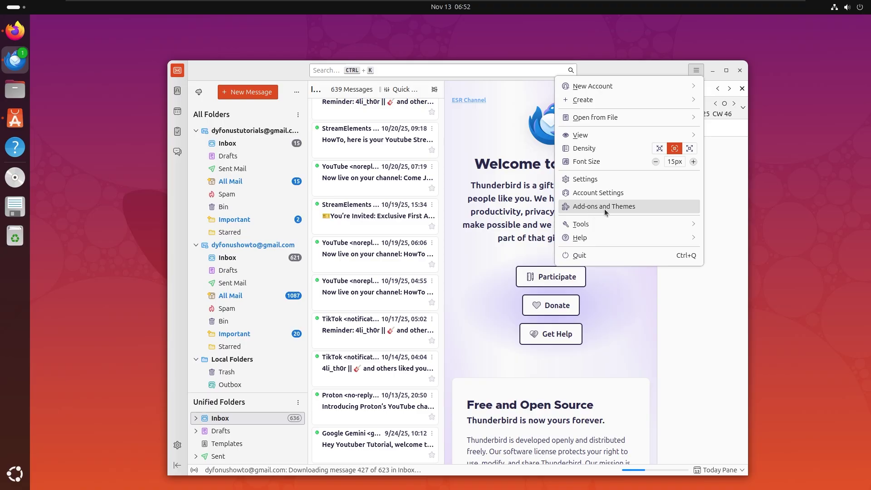
left_click(623, 208)
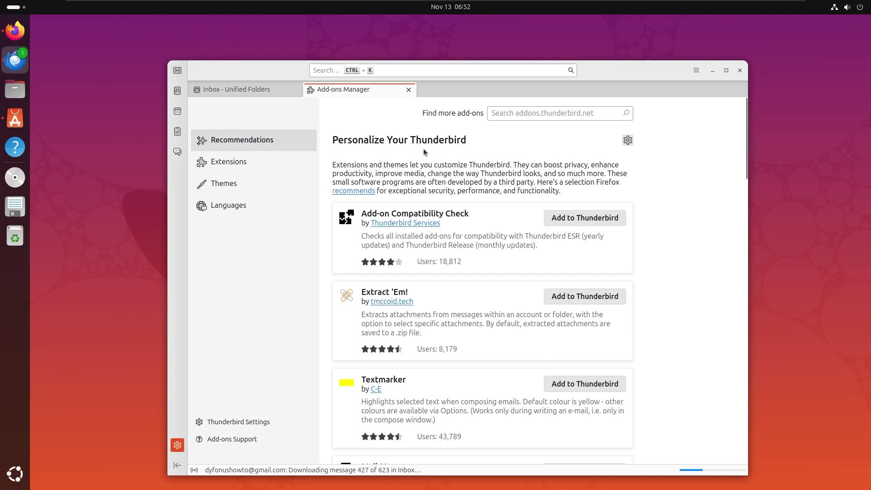
double_click(521, 87)
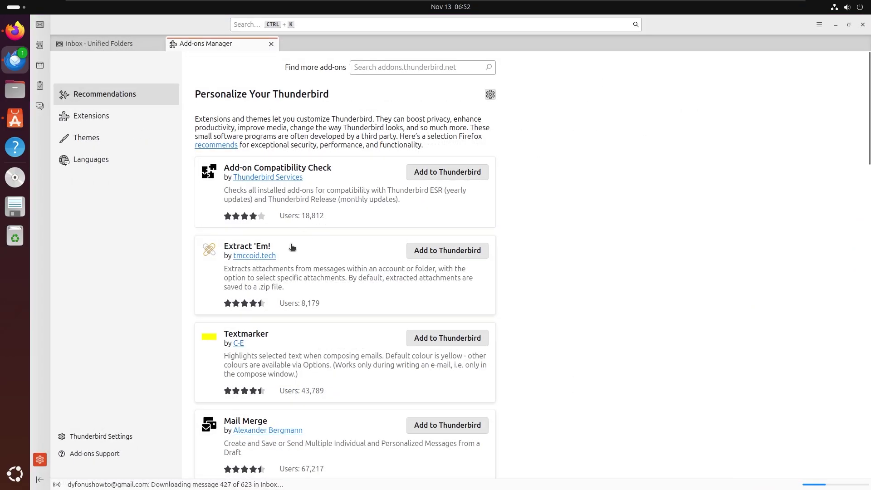
left_click(116, 113)
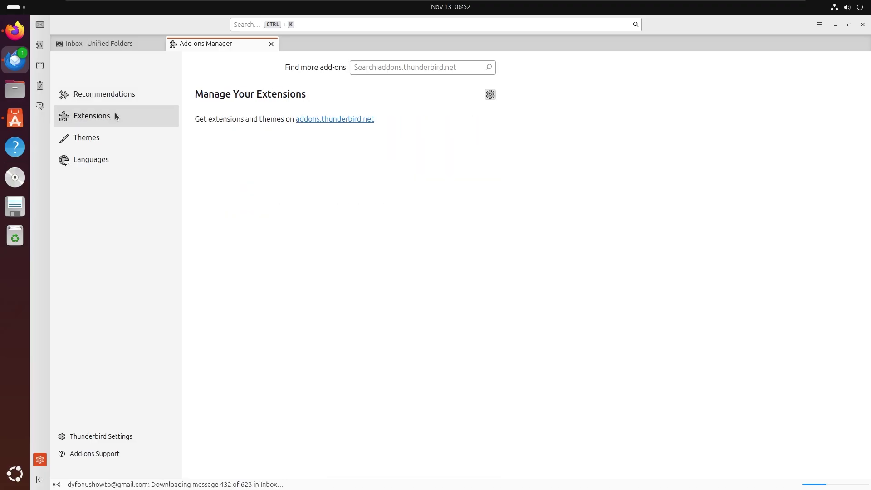
left_click(316, 120)
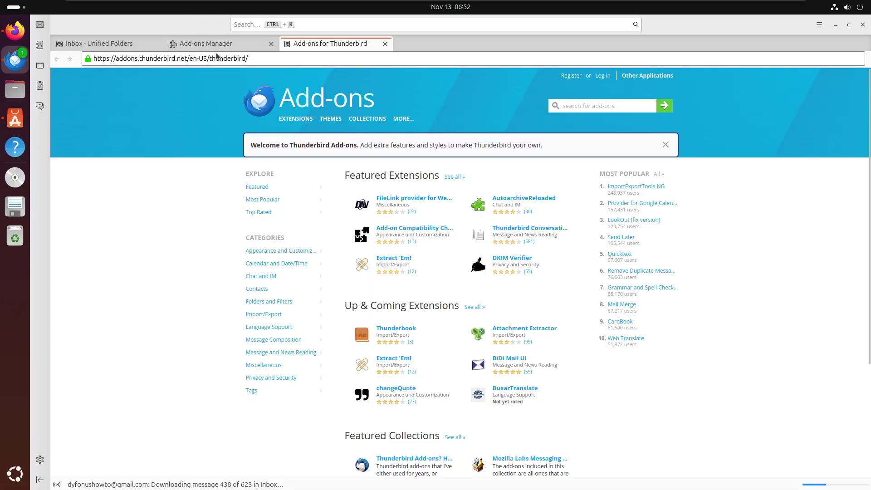
Step: Re-maximize the window and load the full Featured Extensions list on the add-ons site
left_click_drag(213, 23, 274, 42)
double_click(273, 42)
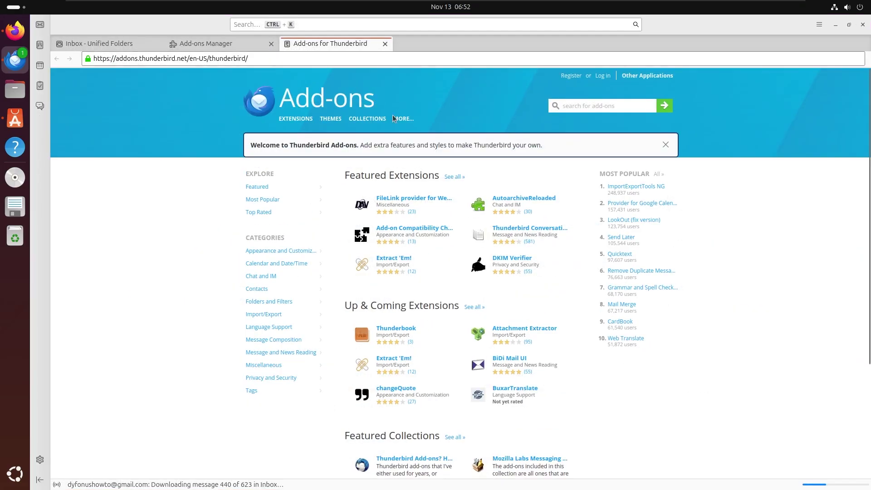
left_click(454, 177)
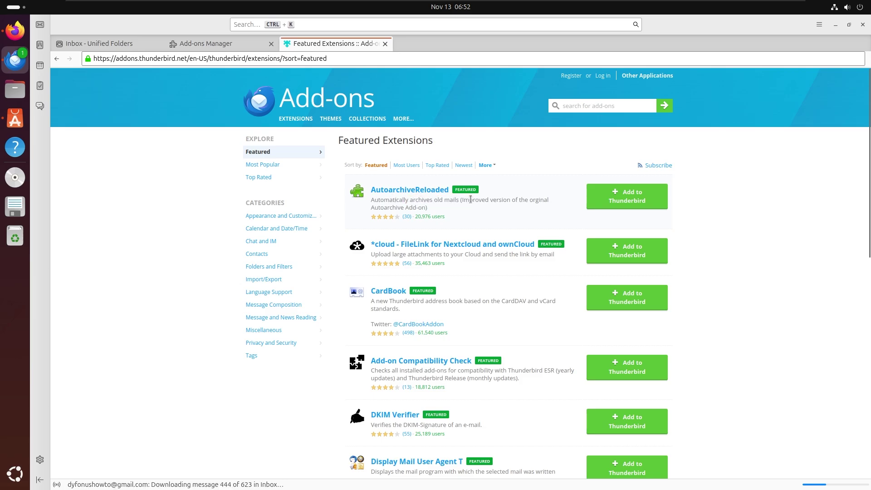
left_click(456, 209)
Step: Enable the built-in Dark theme from the Add-ons Manager's installed themes
left_click(226, 43)
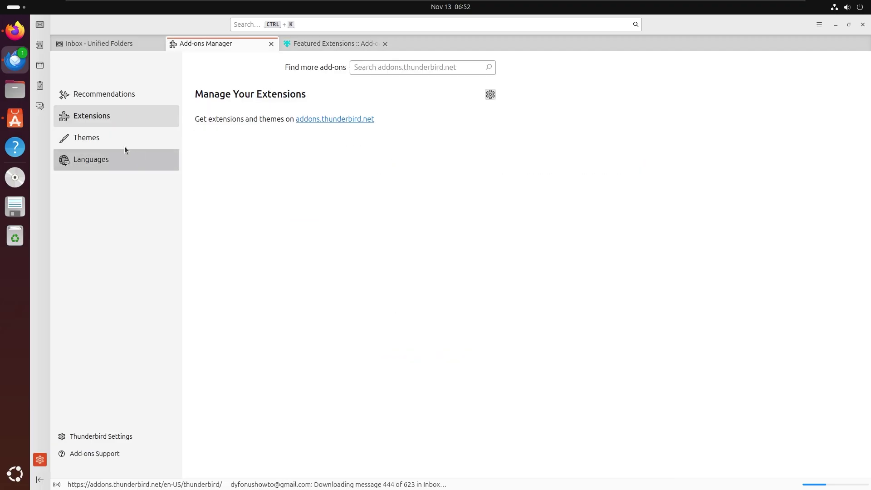
left_click(117, 140)
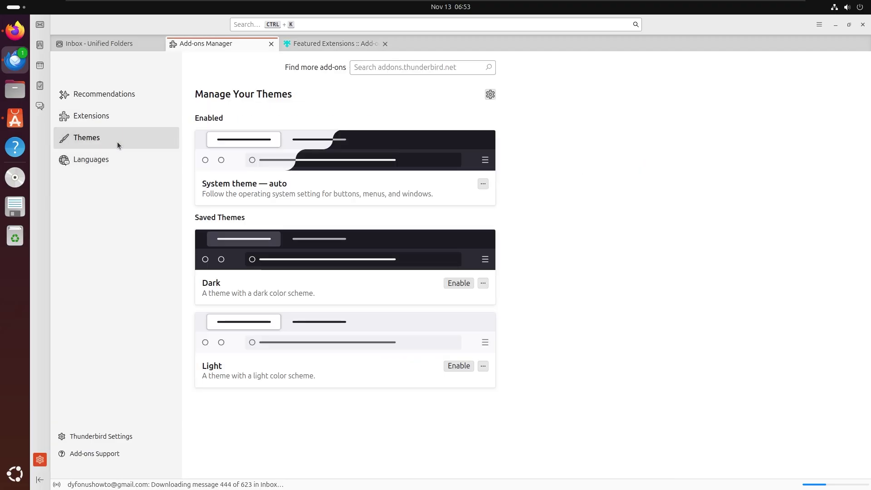
left_click(248, 274)
left_click(474, 163)
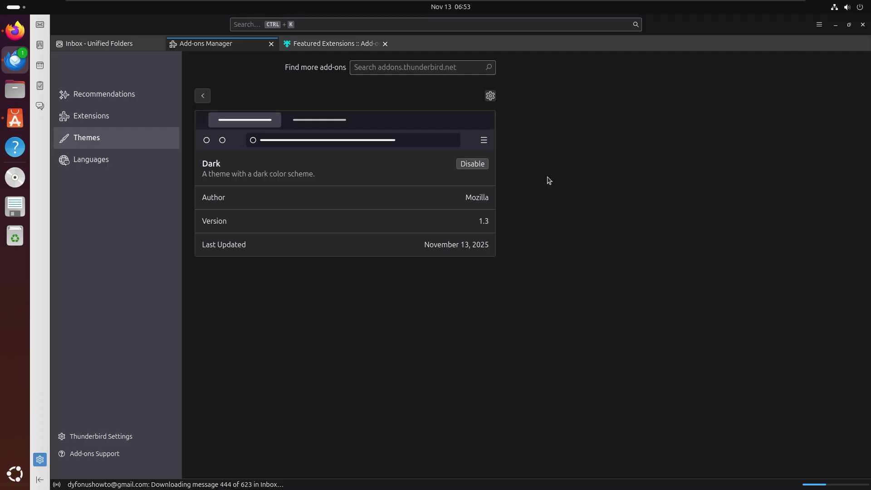
left_click(203, 95)
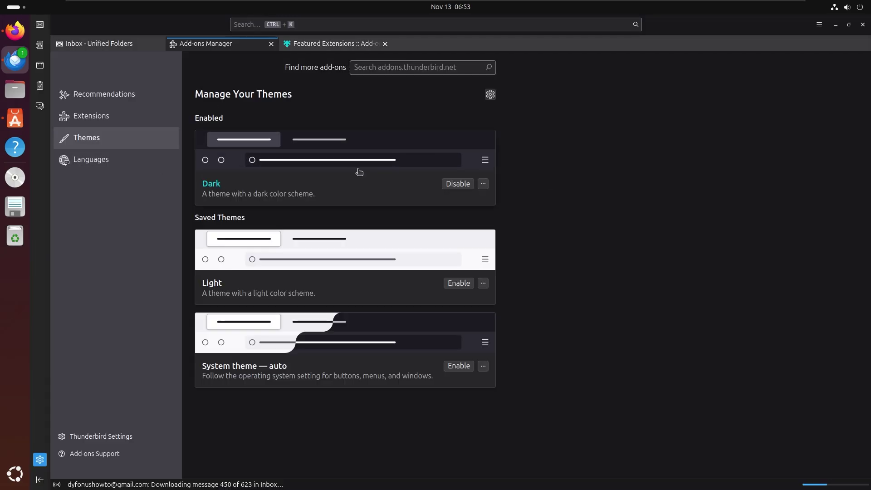
Step: Install the Lights of the North theme from Most Popular themes, then return to the mail folders
key("ctrl+Tab")
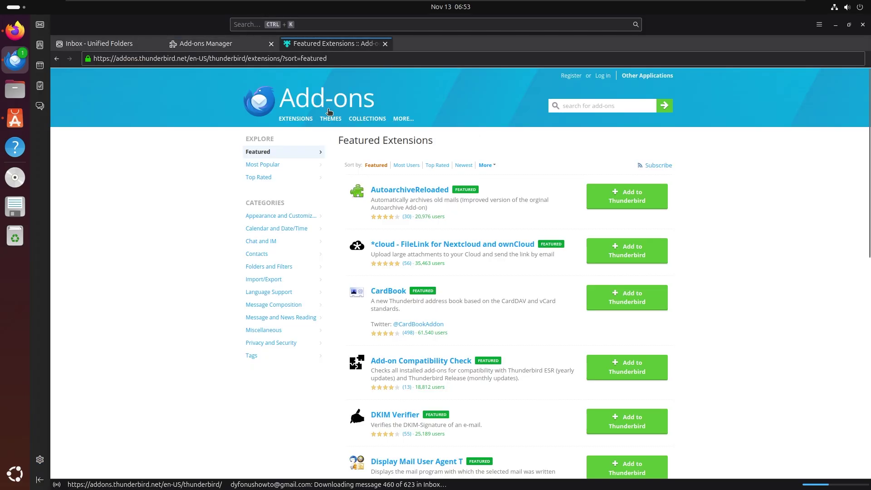
mouse_move(330, 120)
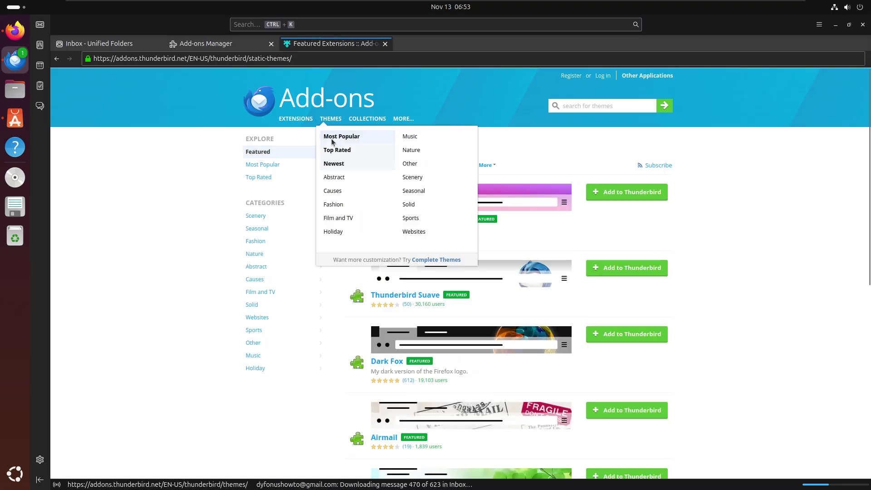
left_click(332, 137)
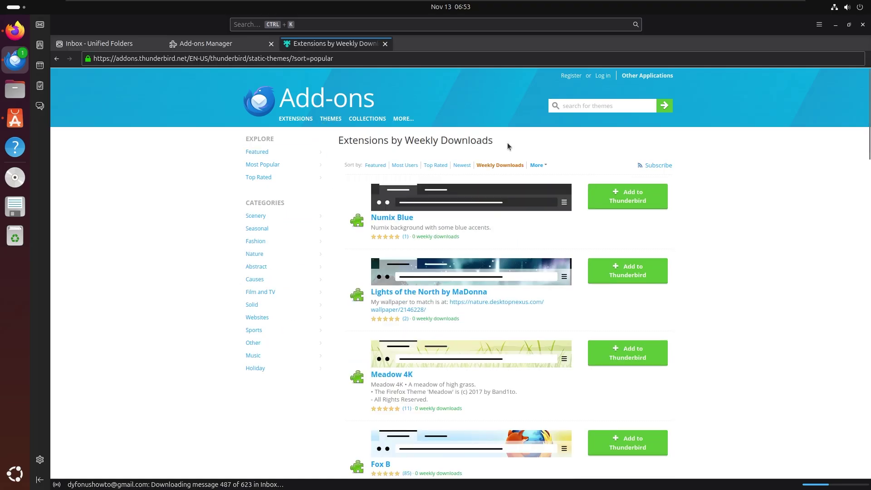
scroll(483, 247, "down", 5)
scroll(458, 243, "up", 3)
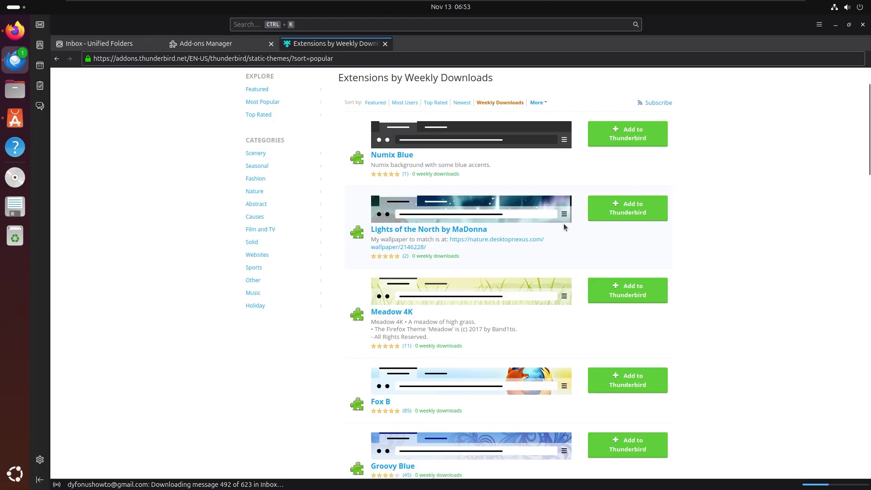
left_click(611, 210)
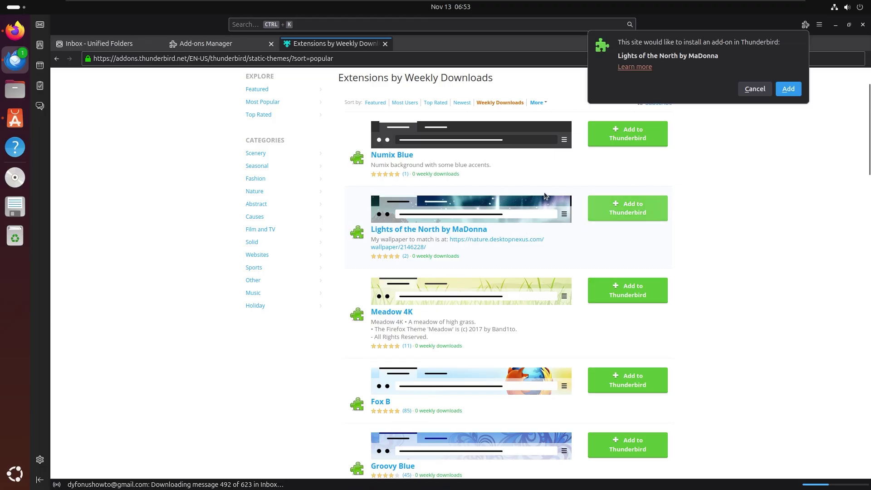
left_click(788, 89)
left_click(221, 49)
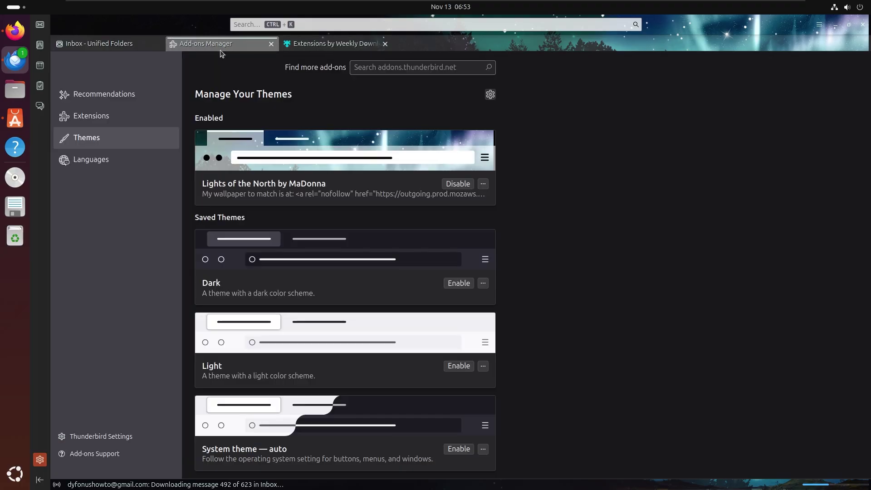
left_click(99, 43)
left_click_drag(654, 25, 665, 43)
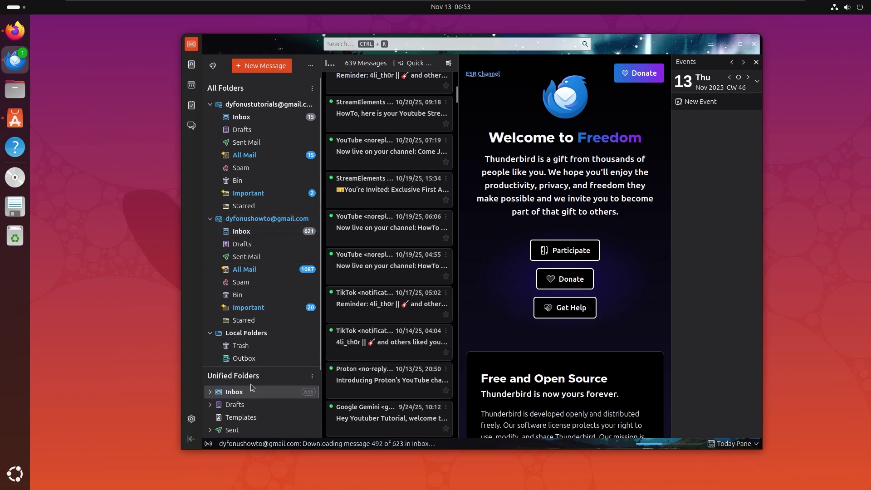
Step: Check both accounts' inboxes, then open the calendar
left_click(264, 231)
left_click(254, 119)
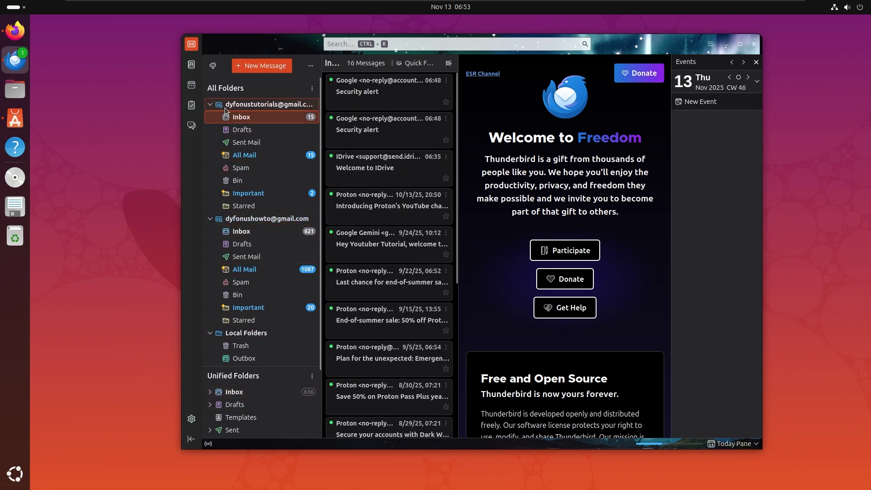
left_click(191, 85)
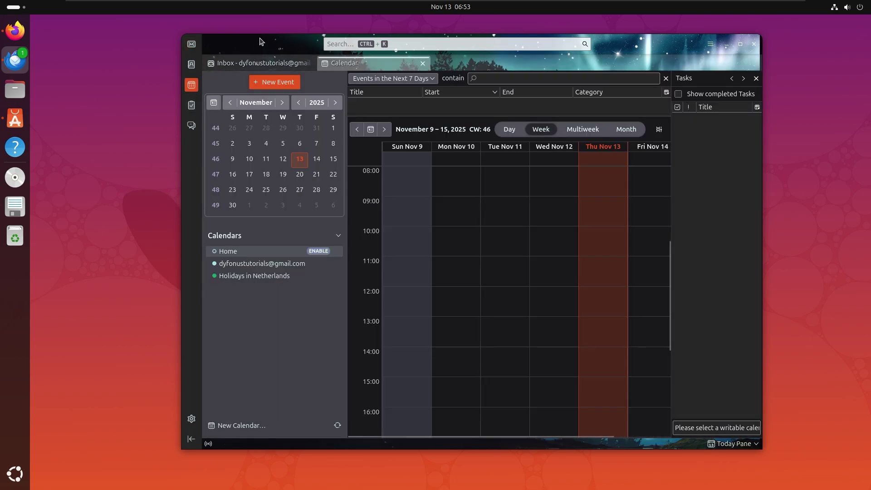
left_click_drag(269, 66, 280, 68)
left_click(280, 67)
left_click(355, 64)
Step: Switch the calendar to Month view and select the account and Holidays in Netherlands calendars
left_click(273, 264)
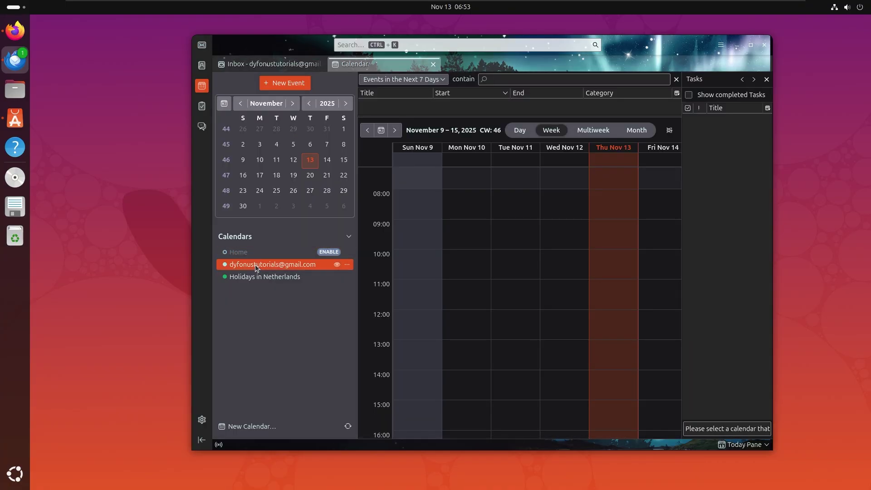
left_click(629, 136)
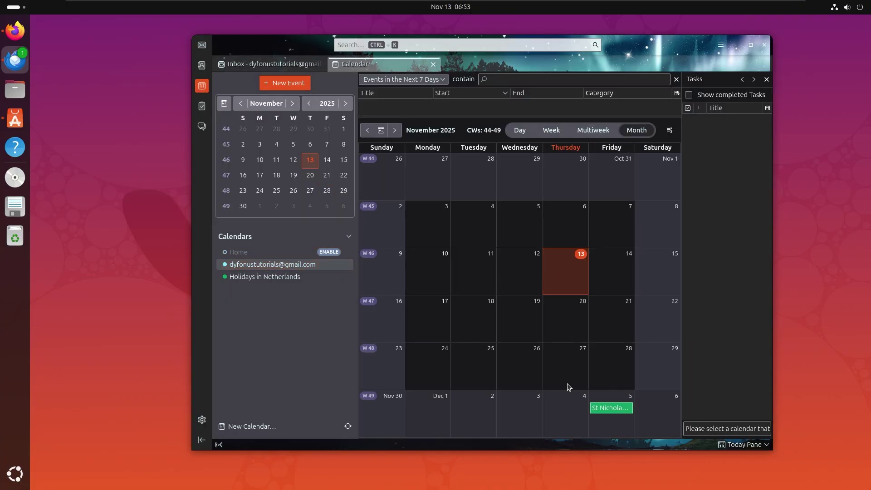
left_click(278, 278)
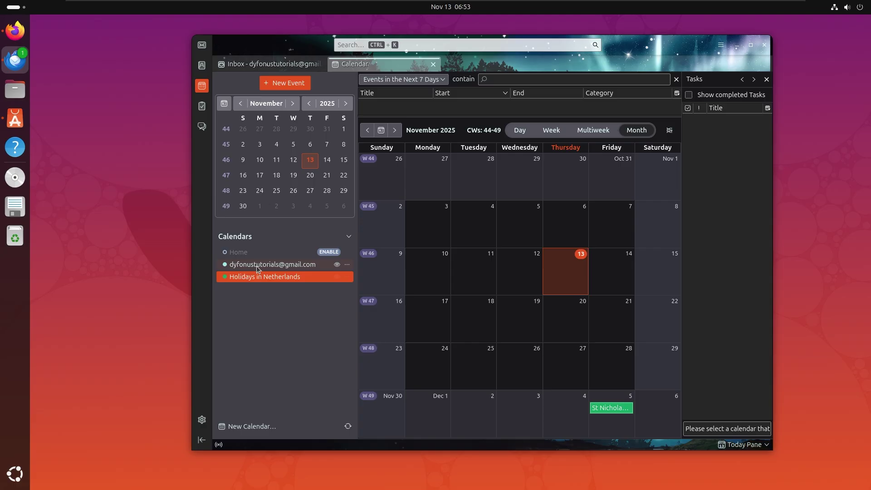
left_click(284, 265)
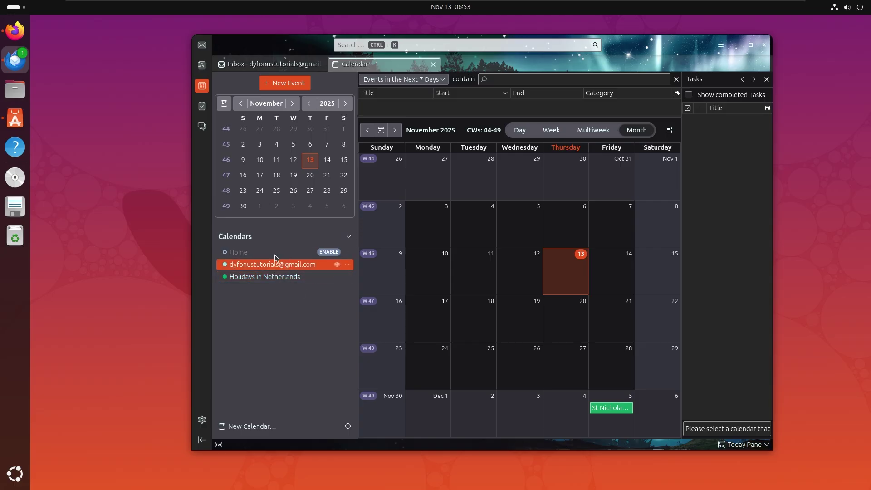
left_click(249, 427)
Step: Cancel the calendar creation and view the second account's settings
left_click(292, 237)
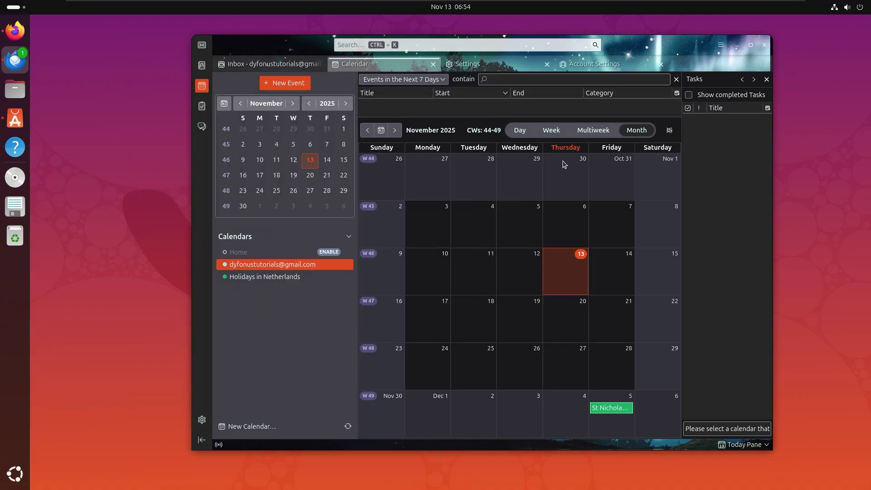
left_click(720, 47)
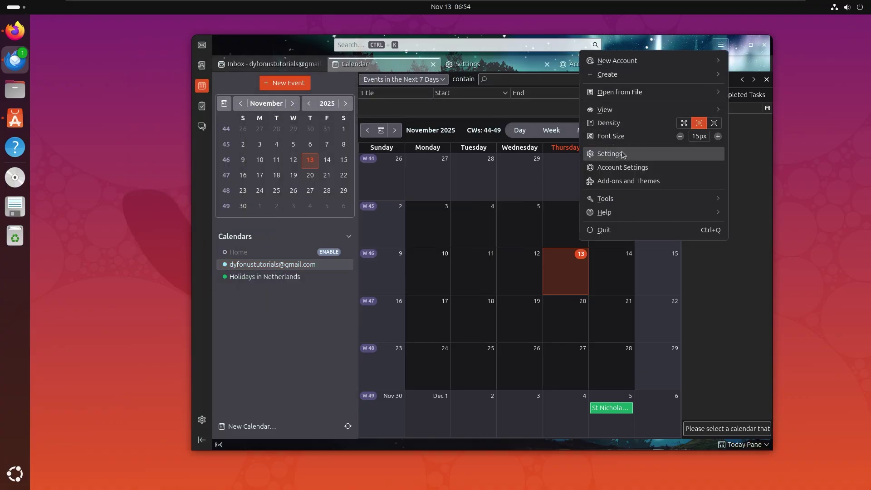
left_click(607, 168)
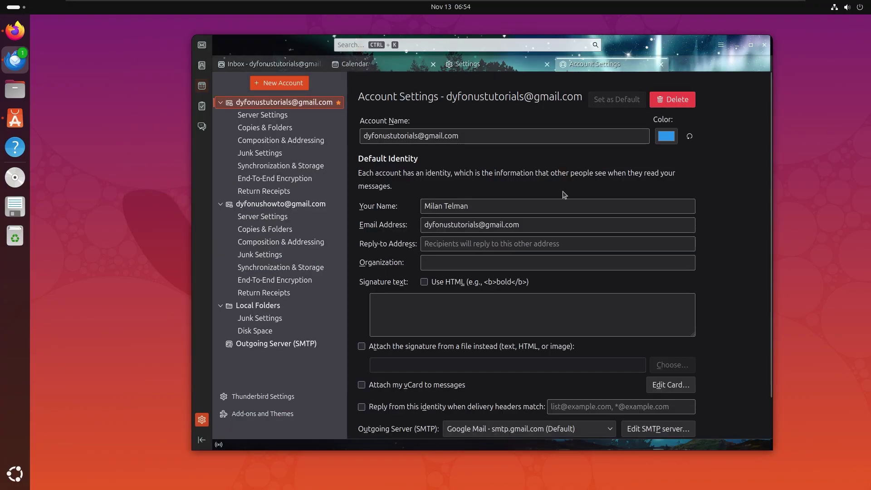
left_click(273, 207)
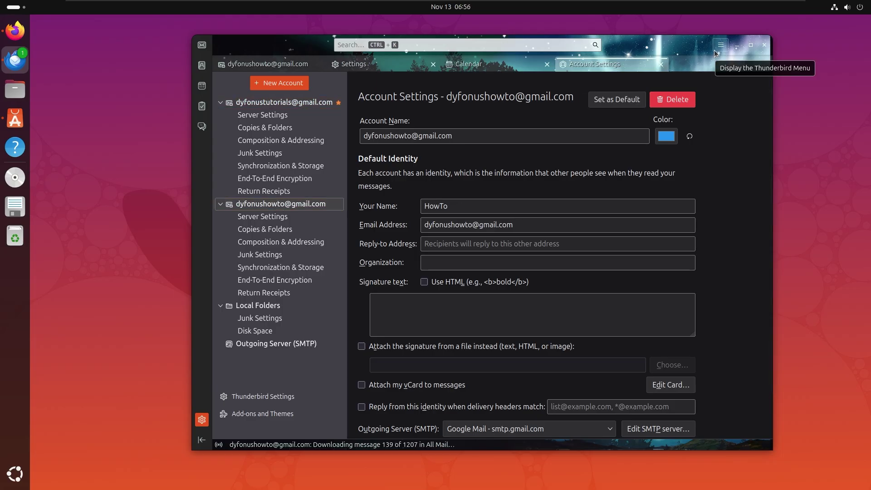
Step: Start a new calendar via New Account > Calendar in the app menu
left_click(715, 50)
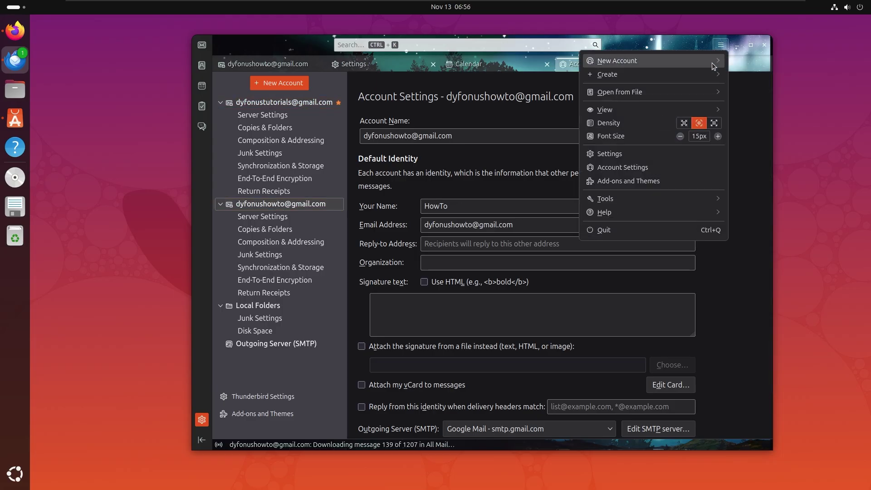
left_click(618, 63)
left_click(610, 94)
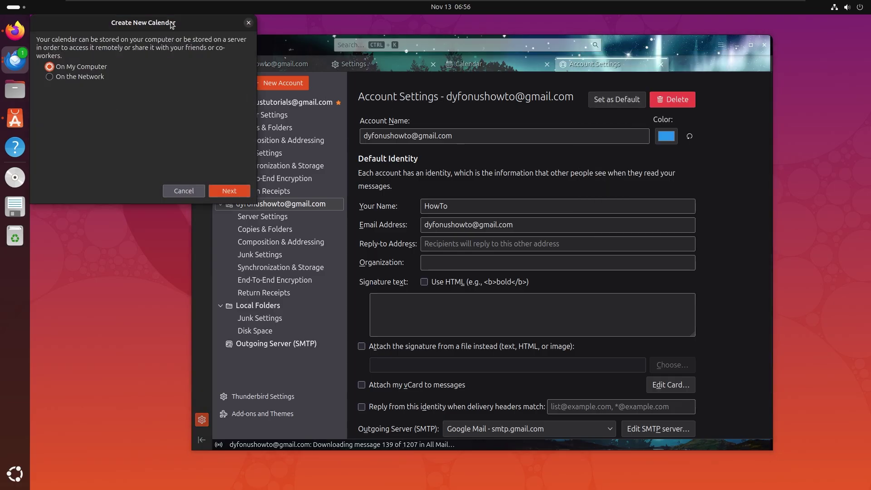
Step: Create an On My Computer calendar named 'Personal' linked to the HowTo identity
left_click_drag(172, 25, 503, 117)
left_click(560, 281)
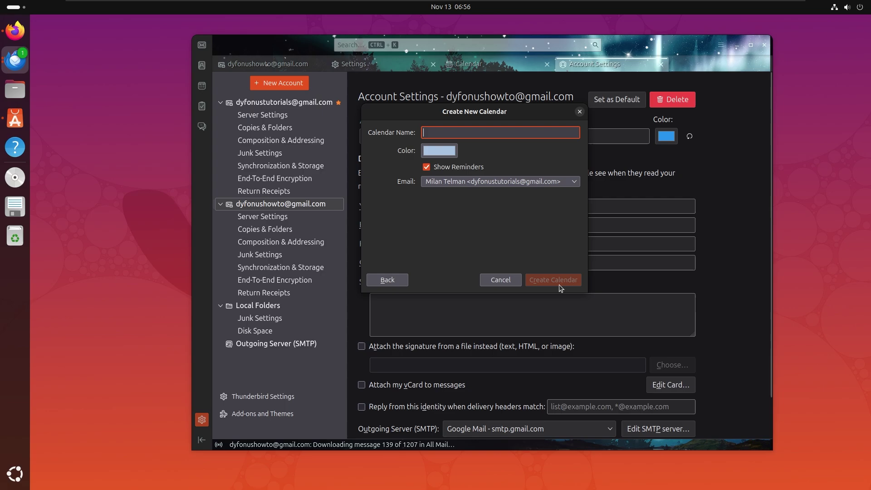
left_click(469, 180)
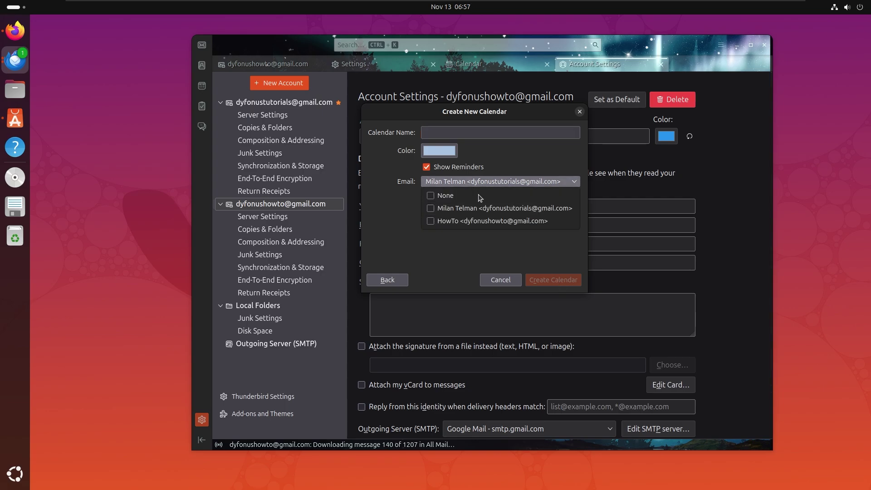
left_click(468, 221)
left_click(488, 128)
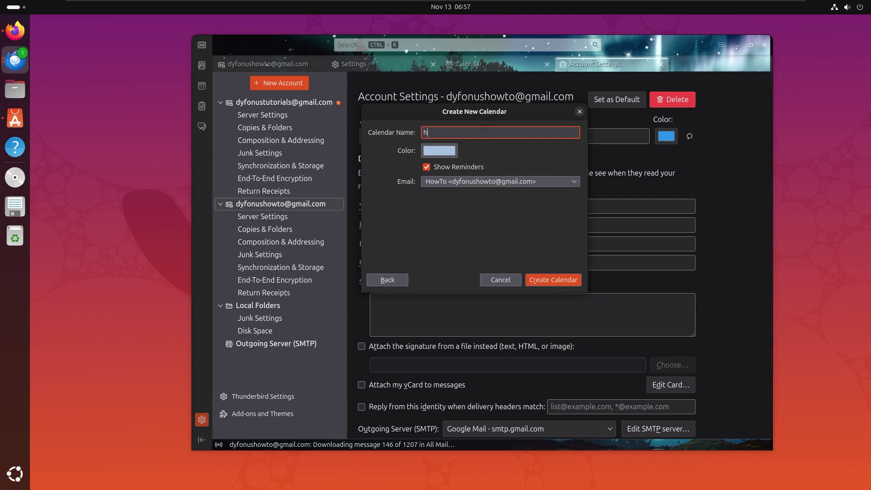
type("Personal")
key("Return")
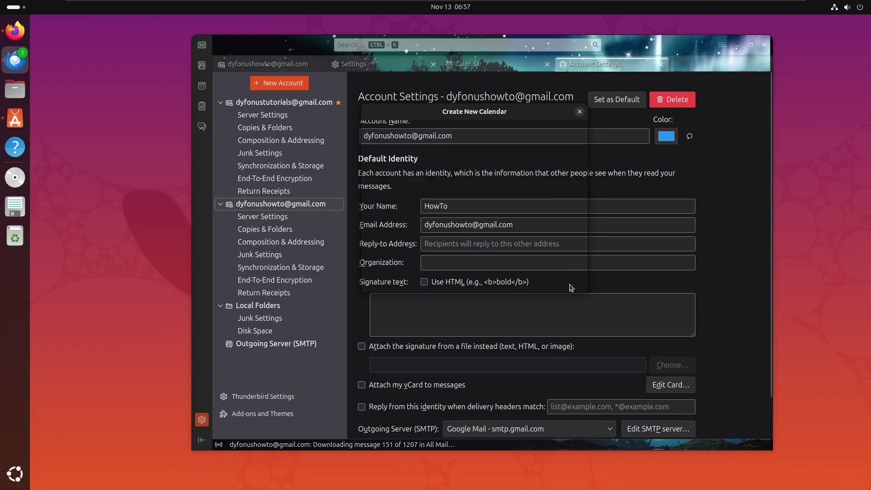
left_click(272, 64)
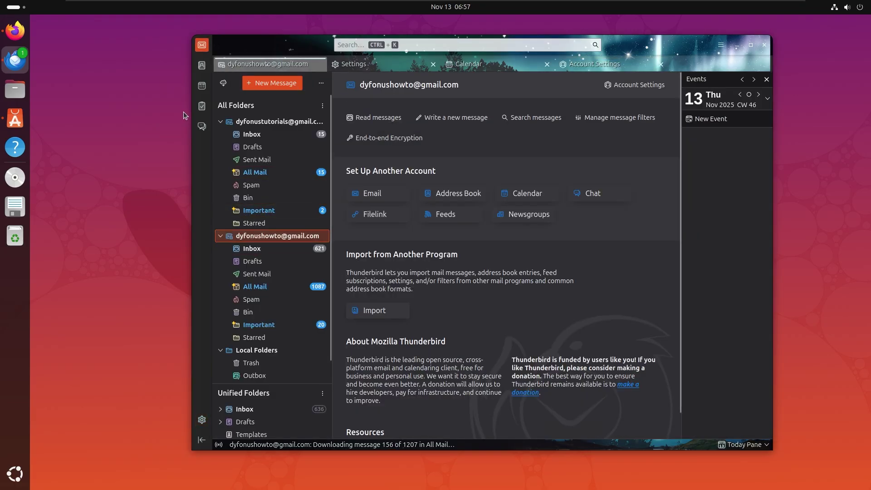
Step: Open the Properties of the ]howto calendar in the Calendar tab
left_click(202, 85)
left_click(262, 289)
right_click(262, 290)
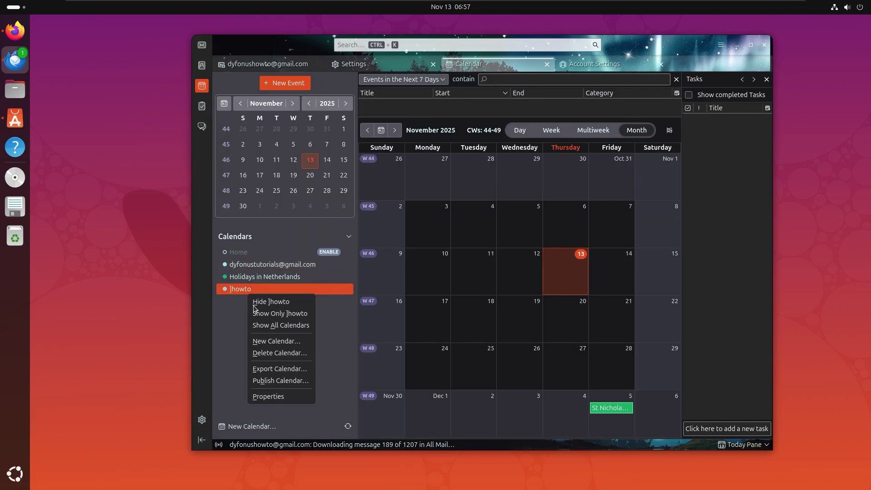
left_click(282, 402)
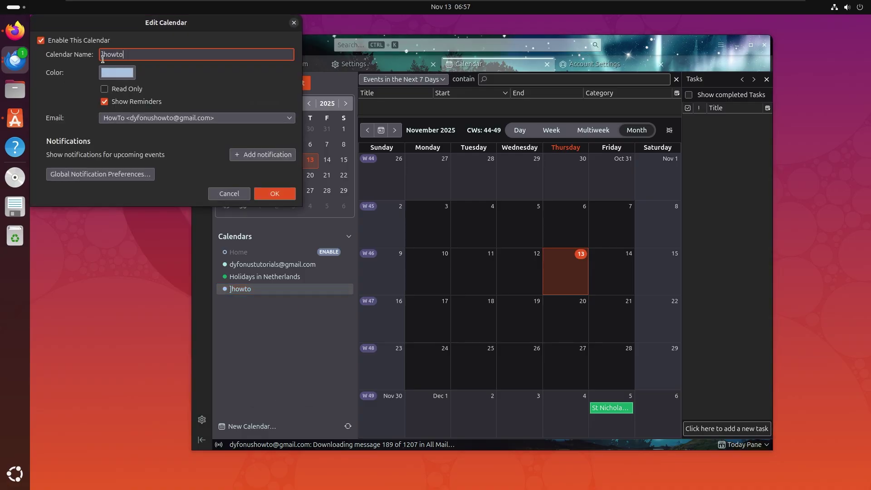